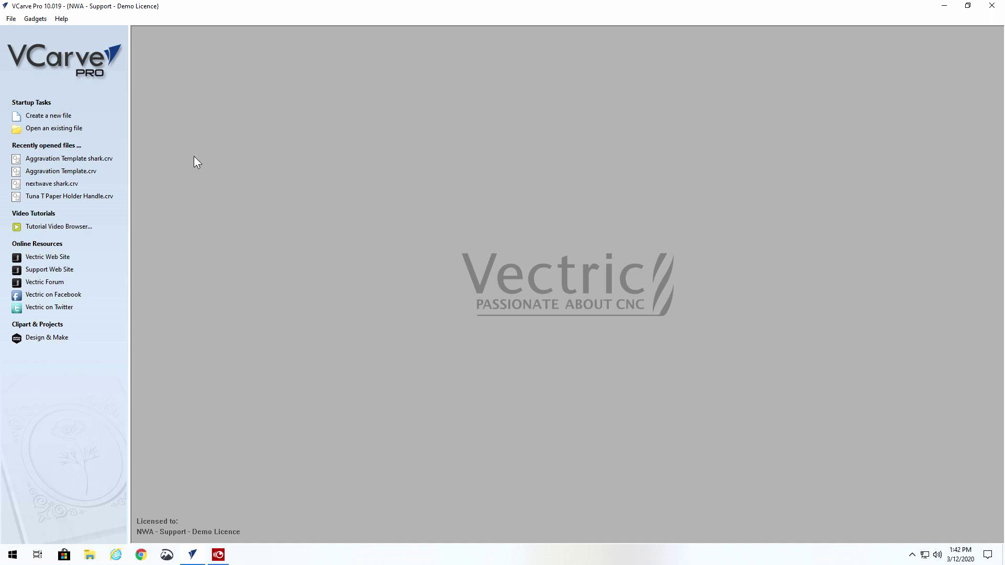
Create a new blank job and accept the 16 × 16 × 0.75 inch board size
{"action": "left_click", "coordinate": [53, 115]}
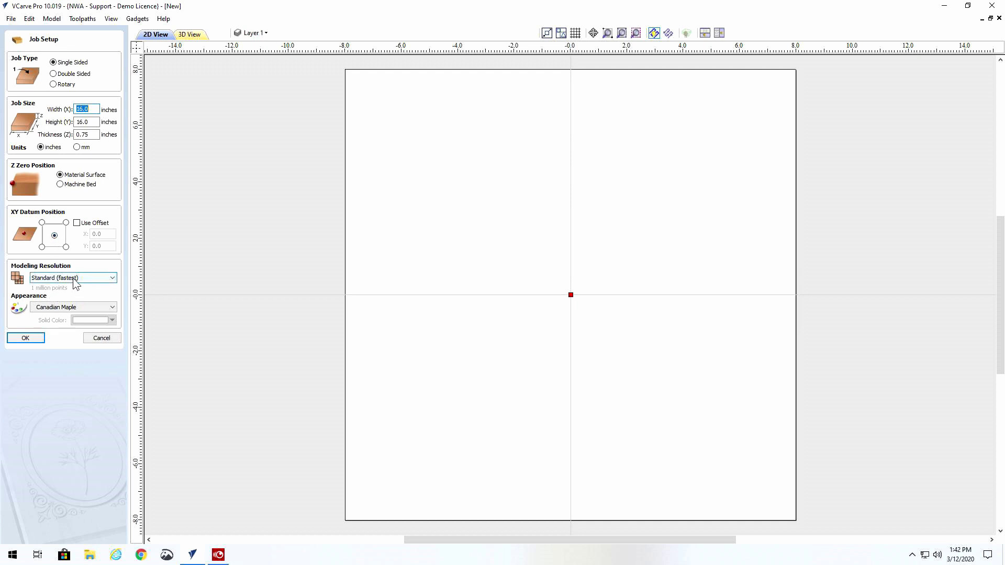
{"action": "left_click", "coordinate": [24, 339]}
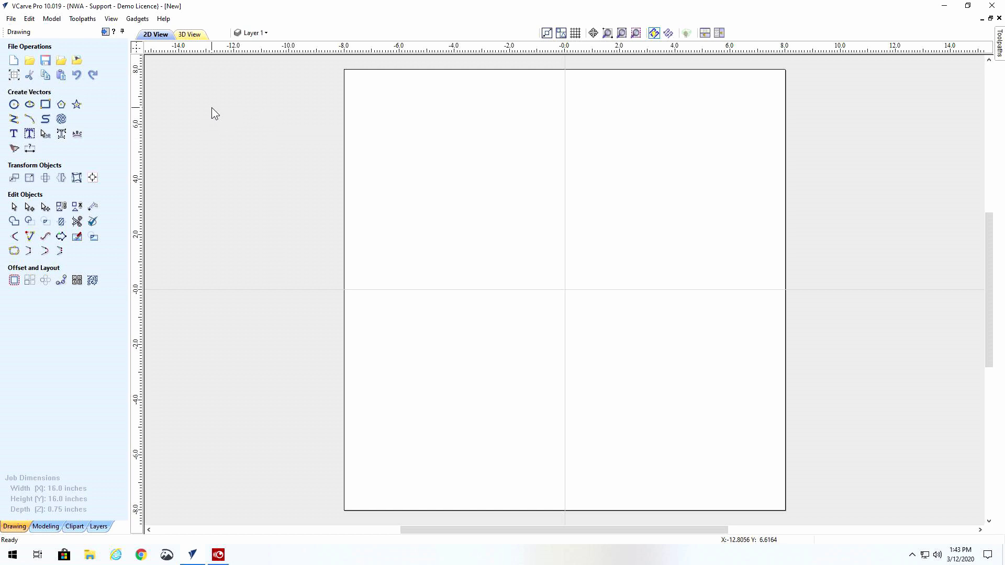
Import the Game Board.jpg reference image onto the board
{"action": "left_click", "coordinate": [76, 61]}
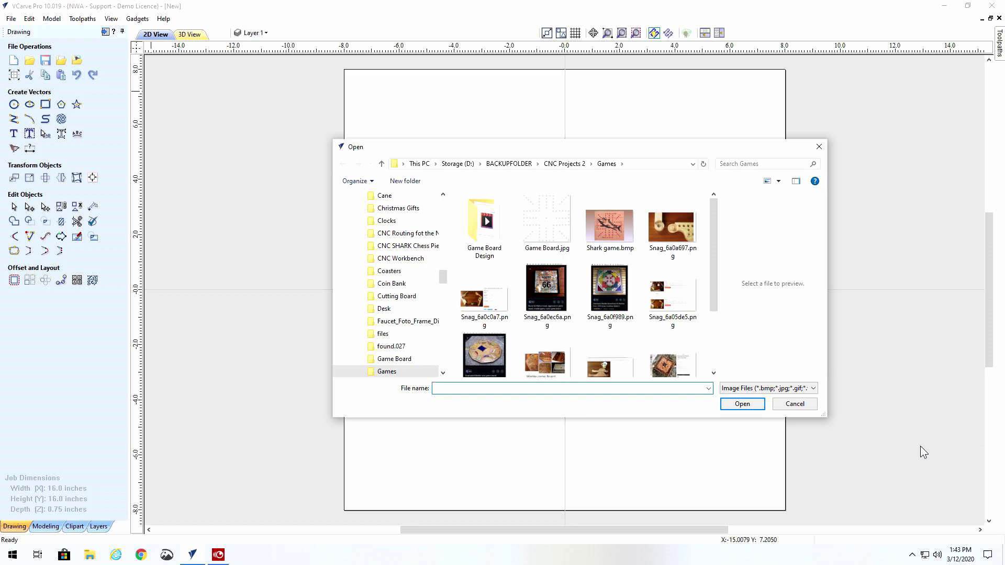
{"action": "left_click", "coordinate": [542, 217]}
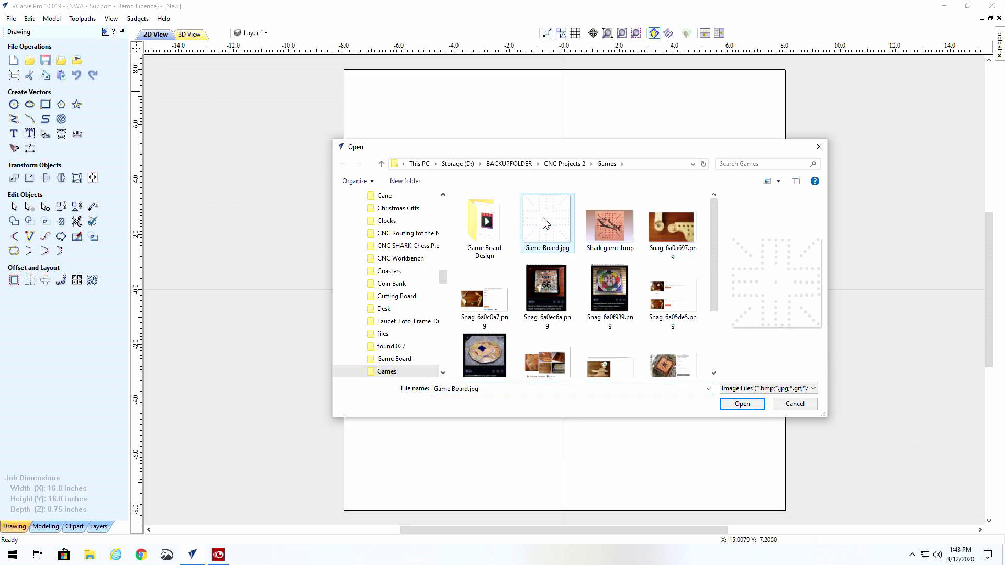
{"action": "left_click", "coordinate": [742, 404]}
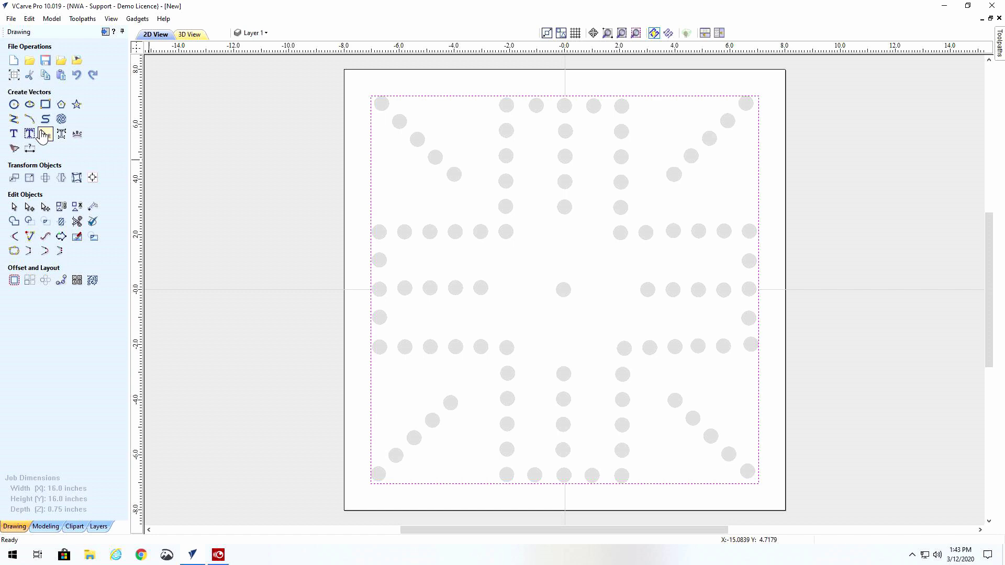
Draw a centred 11.75 × 3.25 inch rectangle across the board's middle row of holes
{"action": "left_click", "coordinate": [14, 134]}
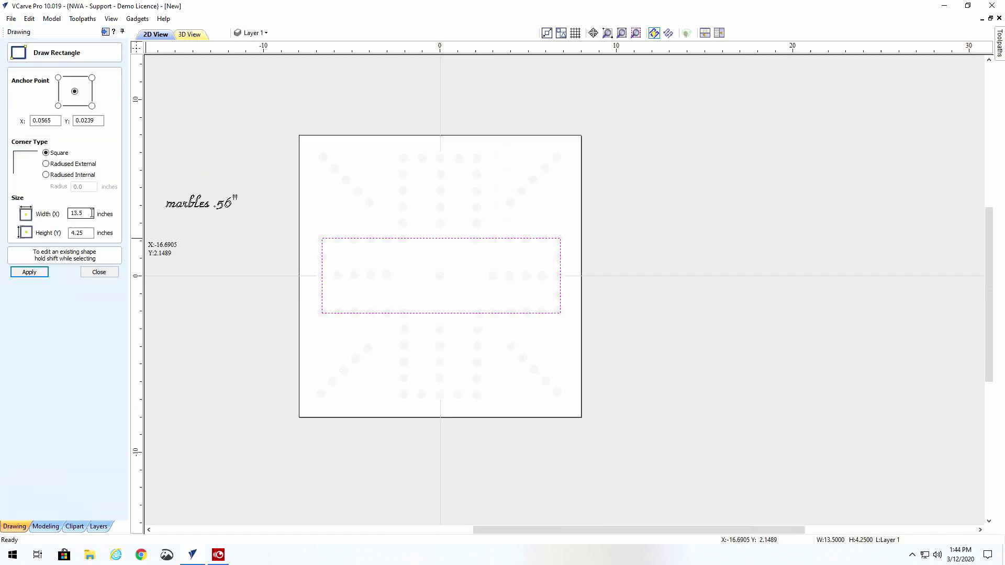
{"action": "double_click", "coordinate": [79, 213]}
{"action": "type", "text": "11.75"}
{"action": "double_click", "coordinate": [80, 233]}
{"action": "type", "text": "3.25"}
{"action": "left_click", "coordinate": [30, 272]}
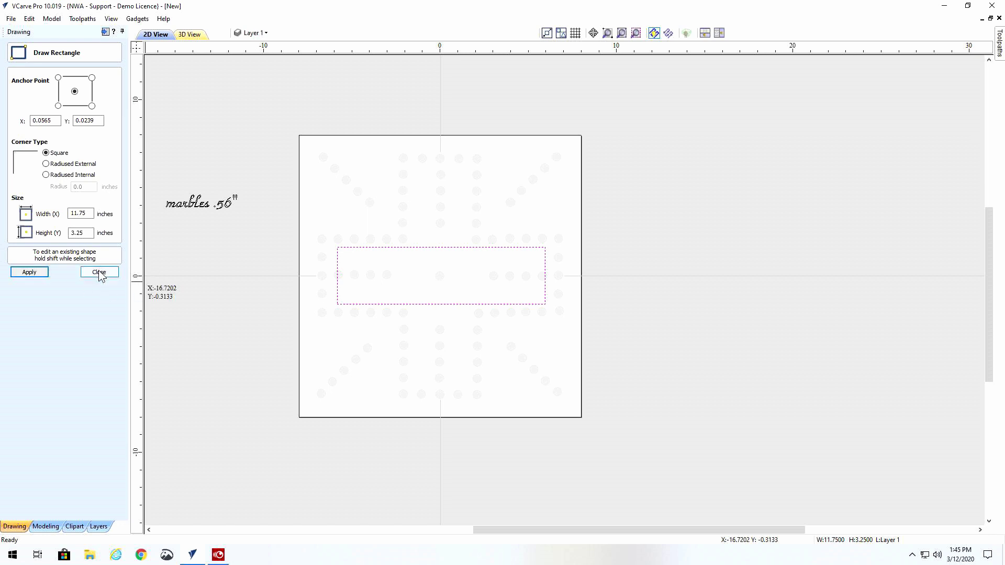
Duplicate the rectangle in place with copy and paste
{"action": "left_click", "coordinate": [99, 272]}
{"action": "right_click", "coordinate": [436, 245]}
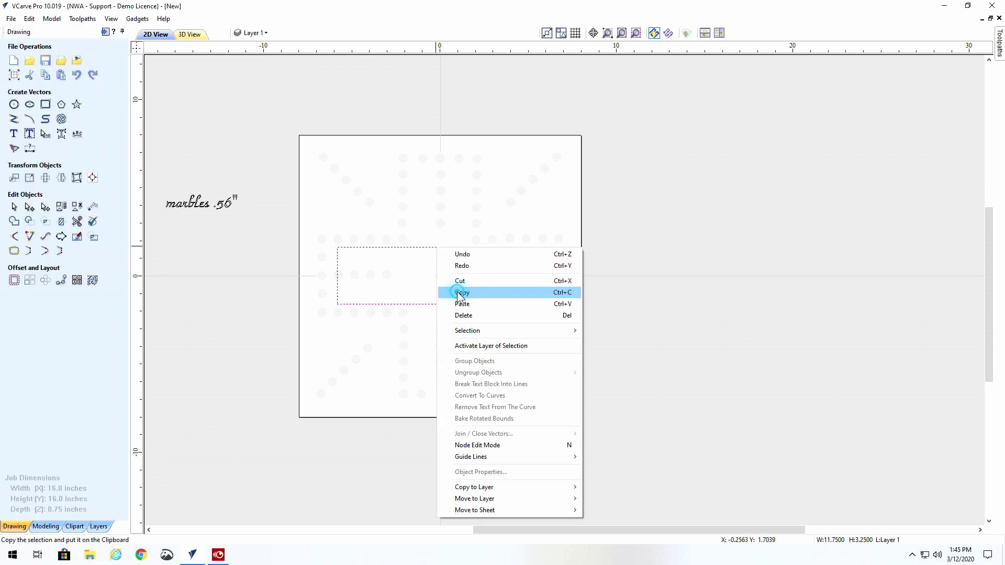
{"action": "left_click", "coordinate": [459, 291]}
{"action": "right_click", "coordinate": [362, 245]}
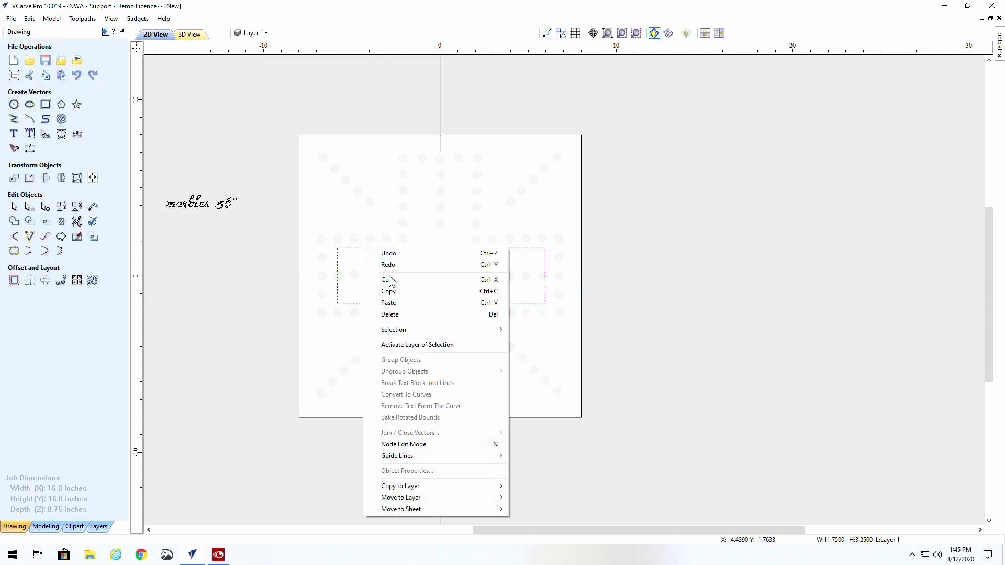
{"action": "left_click", "coordinate": [388, 303]}
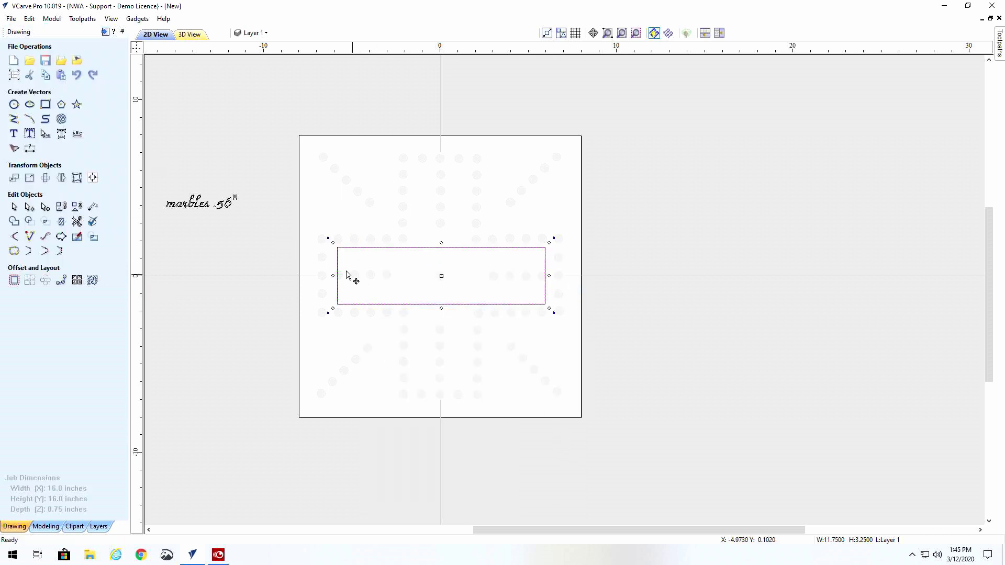
Rotate the duplicate rectangle 90° so the two rectangles form a cross
{"action": "left_click", "coordinate": [45, 178]}
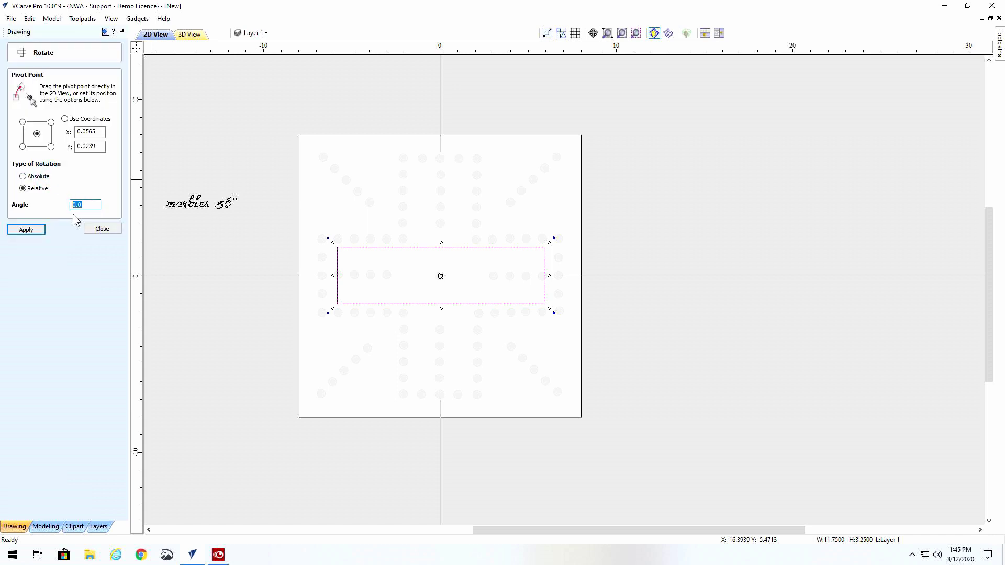
{"action": "type", "text": "90"}
{"action": "left_click", "coordinate": [24, 230]}
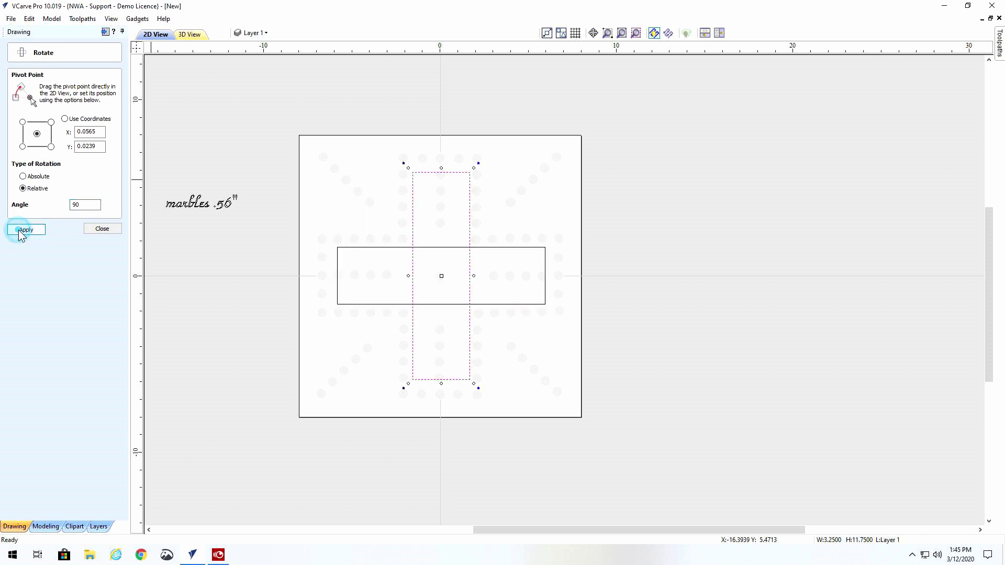
{"action": "left_click", "coordinate": [100, 230]}
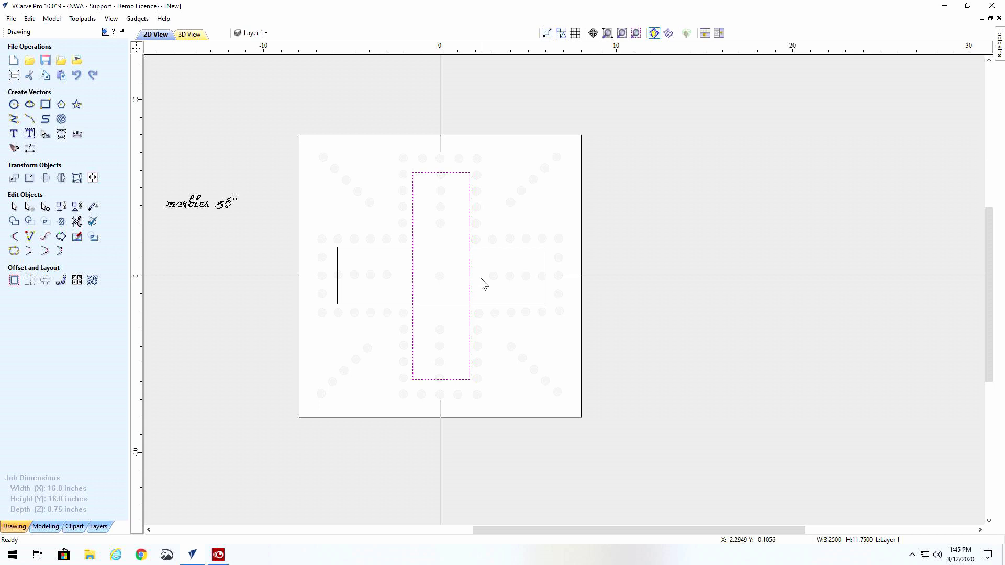
Trim the three inner overlapping segments so the rectangles become one cross outline
{"action": "left_click", "coordinate": [428, 262]}
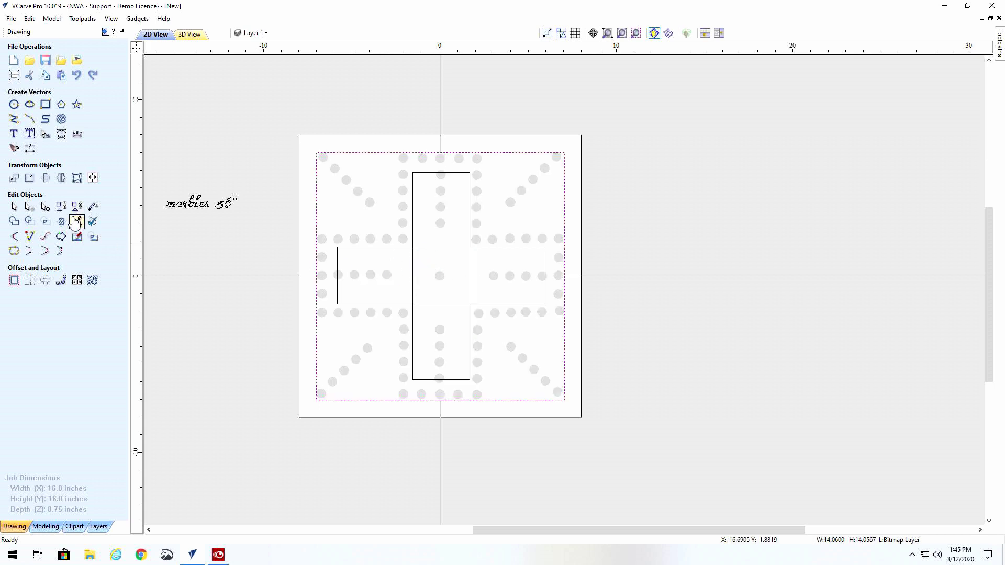
{"action": "left_click", "coordinate": [76, 221]}
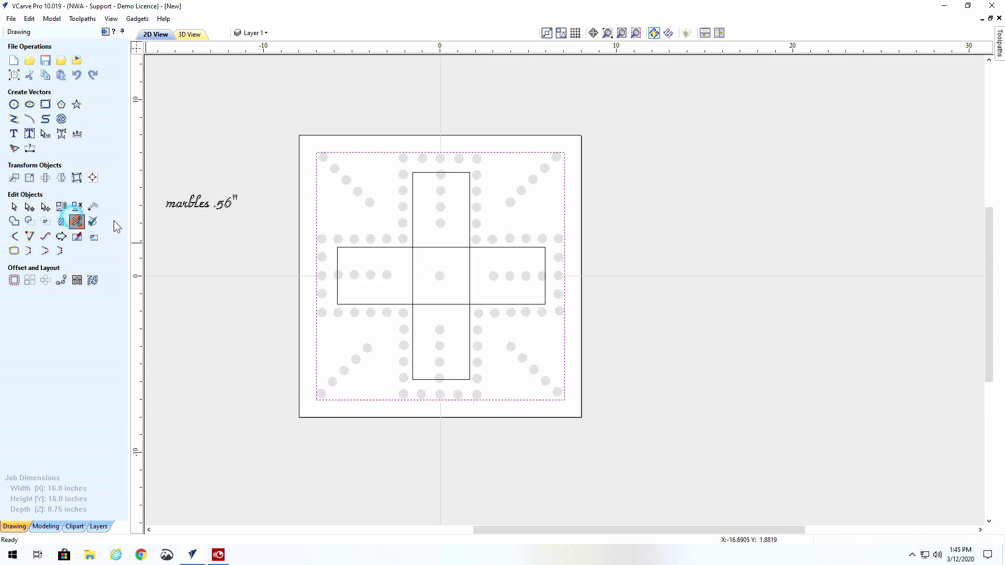
{"action": "left_click", "coordinate": [413, 272]}
{"action": "left_click", "coordinate": [442, 305]}
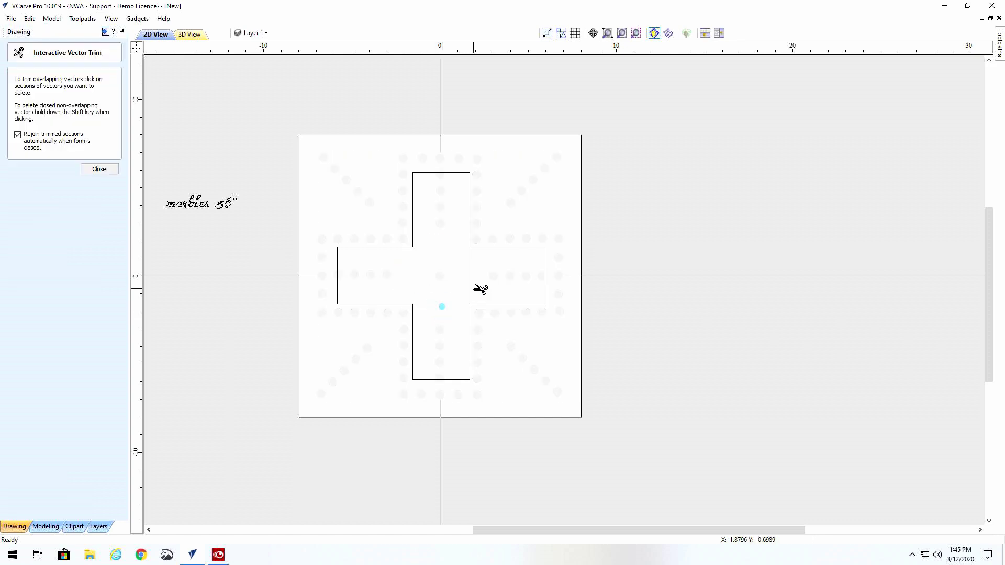
{"action": "left_click", "coordinate": [473, 283]}
{"action": "left_click", "coordinate": [99, 169]}
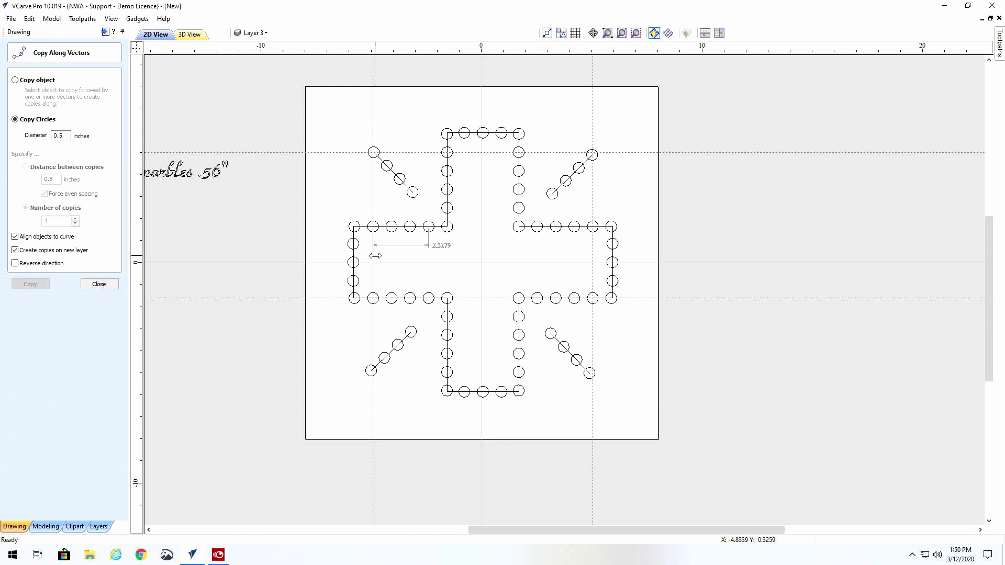
Delete the upper-left diagonal guide line, leaving only its circles, and zoom in
{"action": "key", "text": "Delete"}
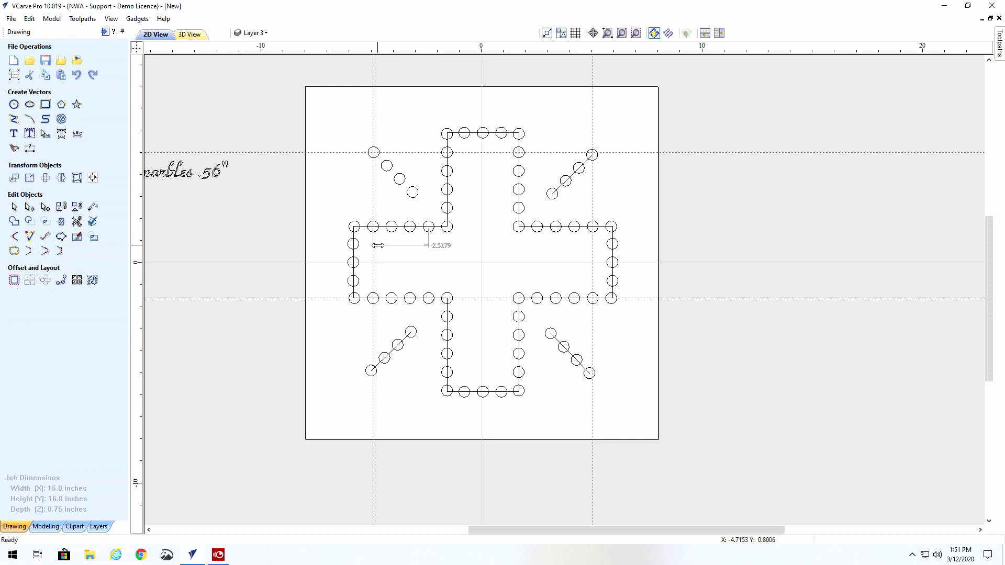
{"action": "scroll", "coordinate": [381, 240], "scroll_direction": "up", "scroll_amount": 4}
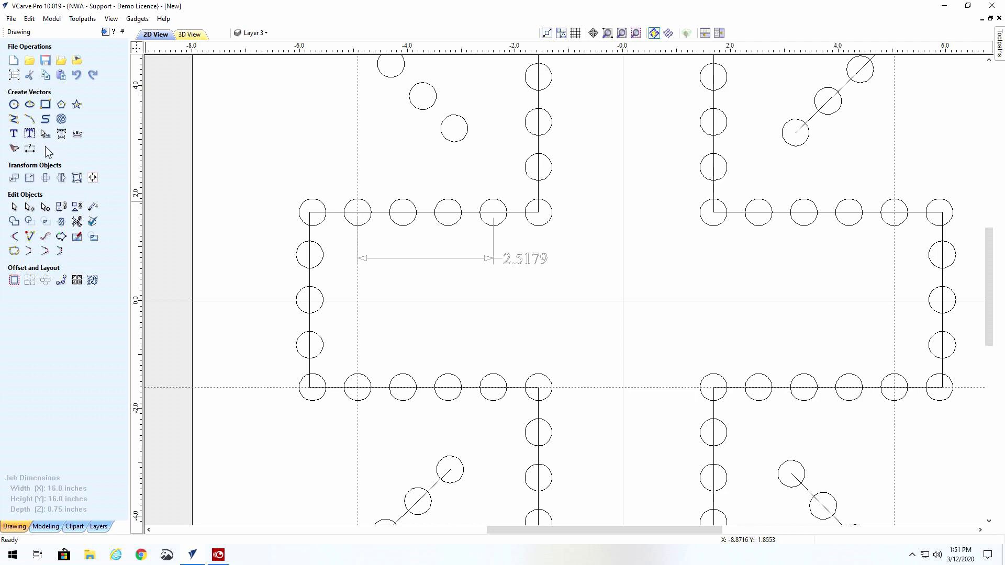
Draw a 2.5179 inch line between two hole centres and move it to the left arm's centre
{"action": "left_click", "coordinate": [14, 119]}
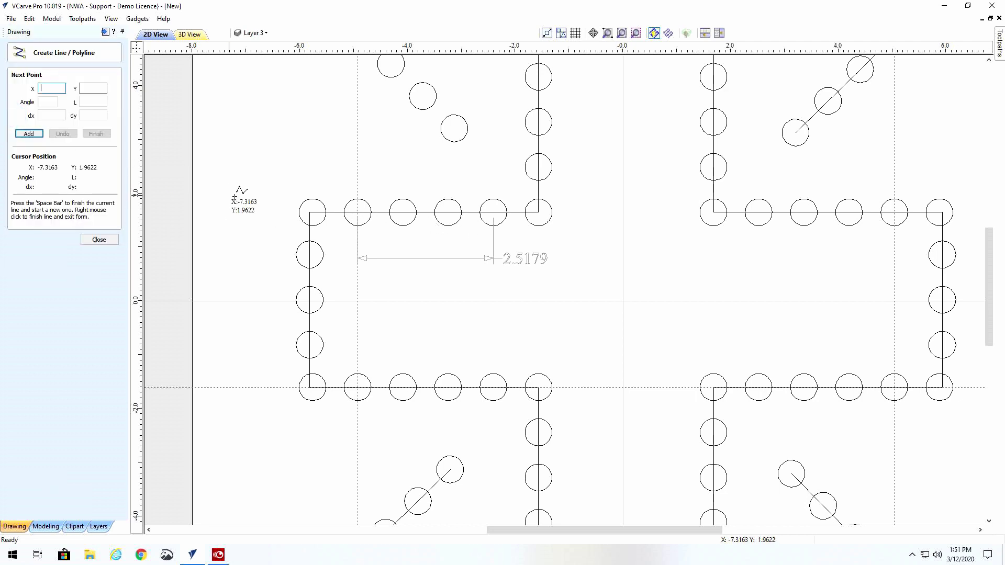
{"action": "left_click", "coordinate": [359, 214]}
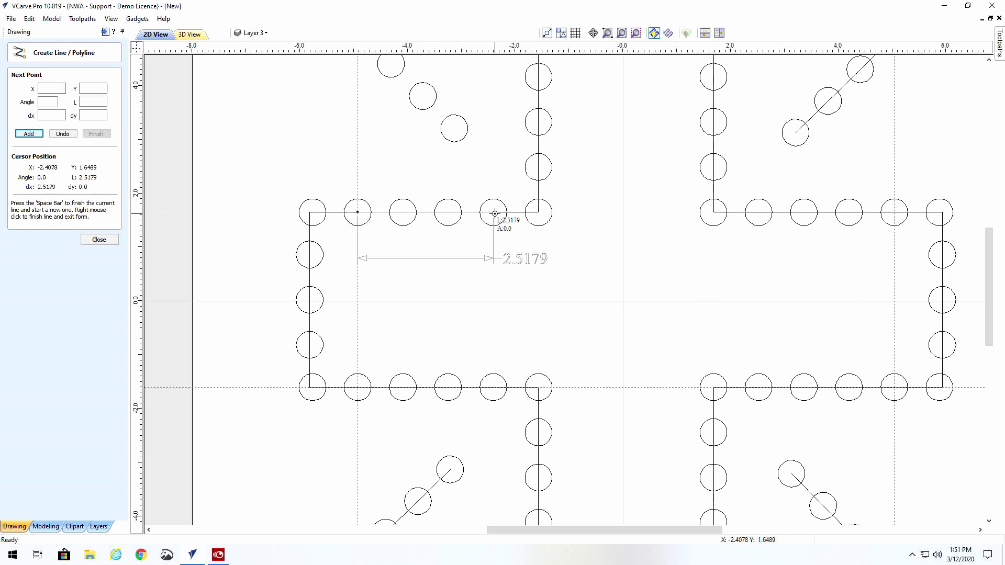
{"action": "left_click", "coordinate": [493, 213]}
{"action": "right_click", "coordinate": [493, 214]}
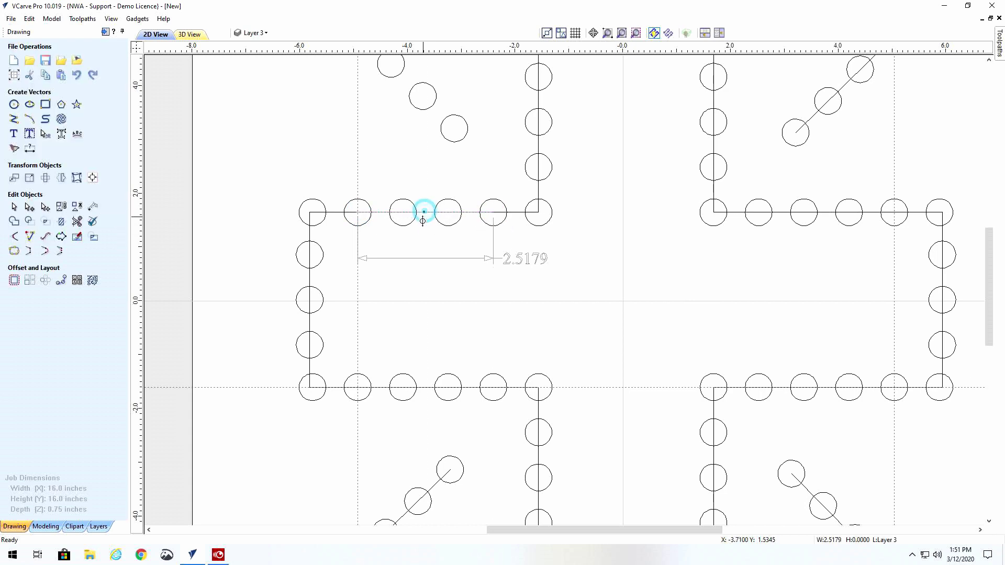
{"action": "mouse_move", "coordinate": [426, 213]}
{"action": "left_mouse_down"}
{"action": "mouse_move", "coordinate": [415, 285]}
{"action": "mouse_move", "coordinate": [428, 298]}
{"action": "left_mouse_up"}
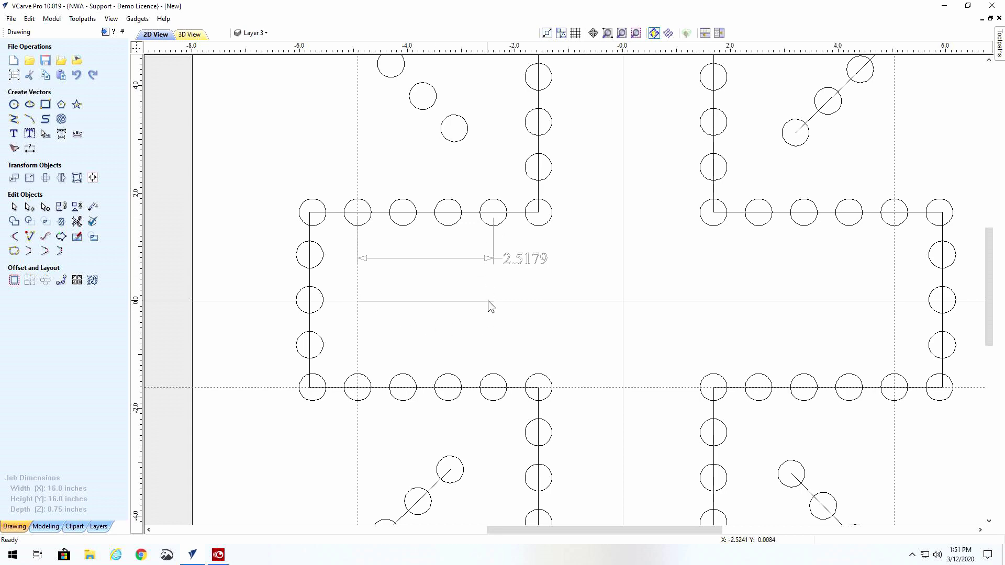
Mirror the line horizontally about the job centre to make a matching copy on the right
{"action": "key", "text": "F3"}
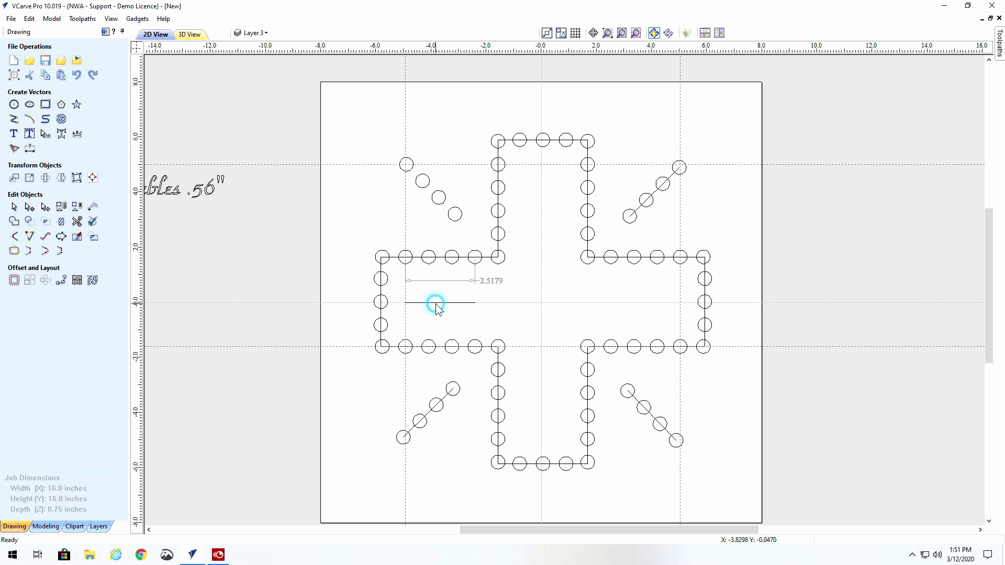
{"action": "left_click", "coordinate": [436, 305]}
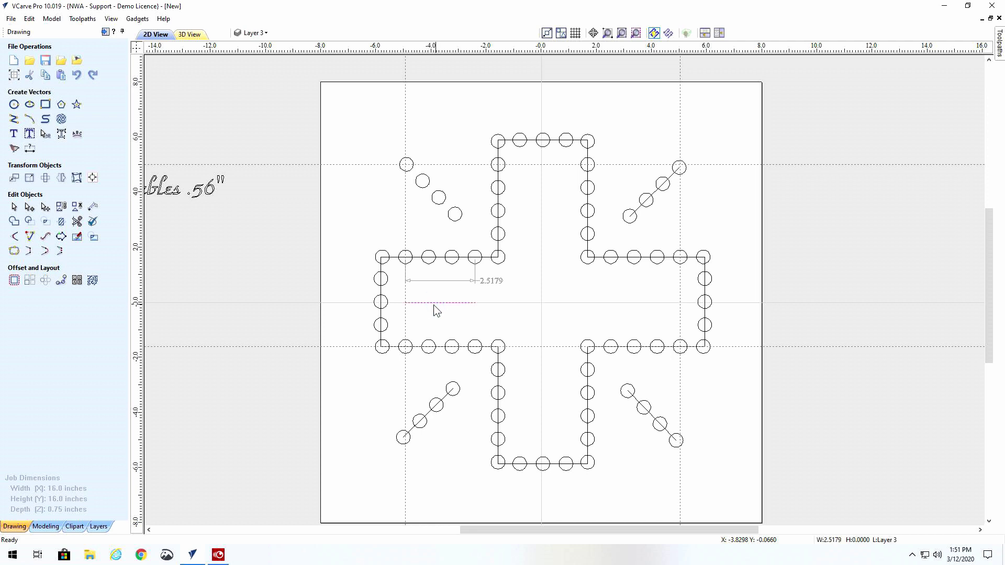
{"action": "left_click", "coordinate": [60, 178]}
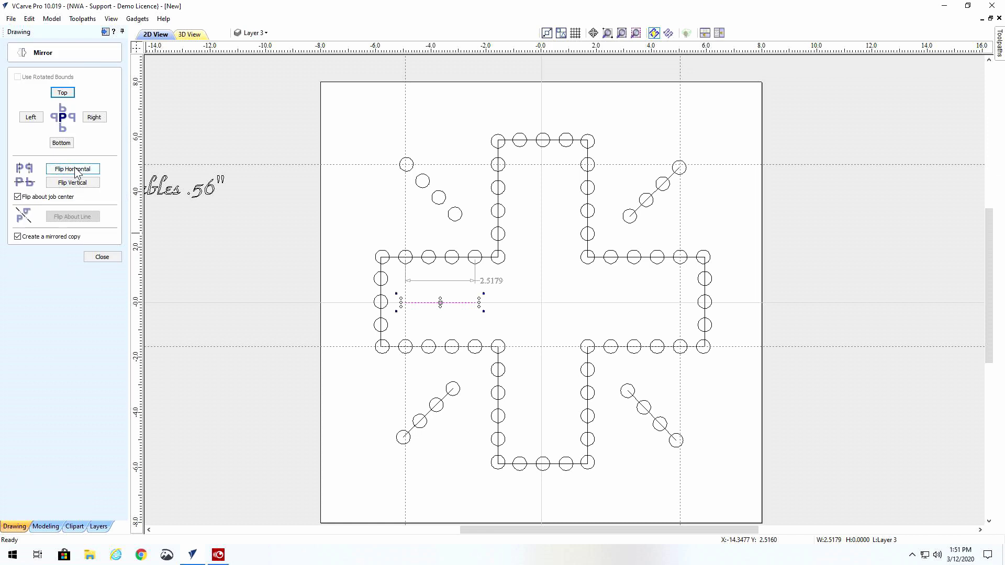
{"action": "left_click", "coordinate": [76, 171]}
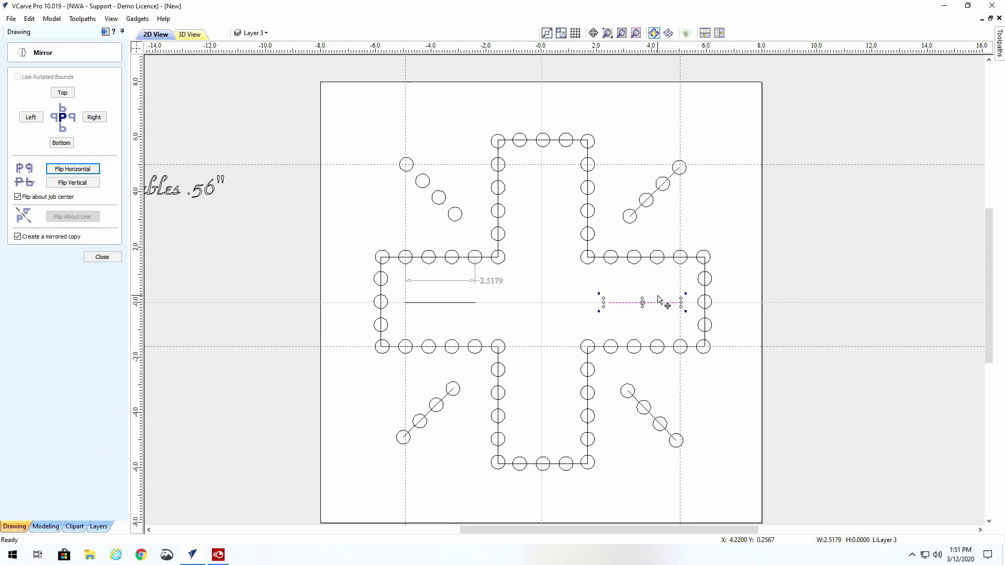
{"action": "left_click", "coordinate": [610, 315]}
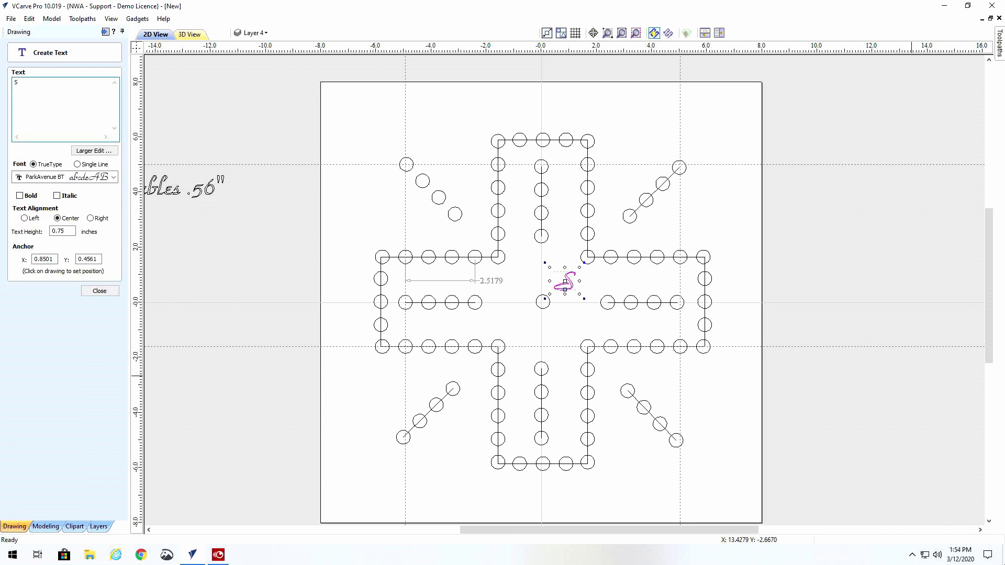
Enter the label text 'Start' and place it beside the bottom-left circles
{"action": "type", "text": "tart"}
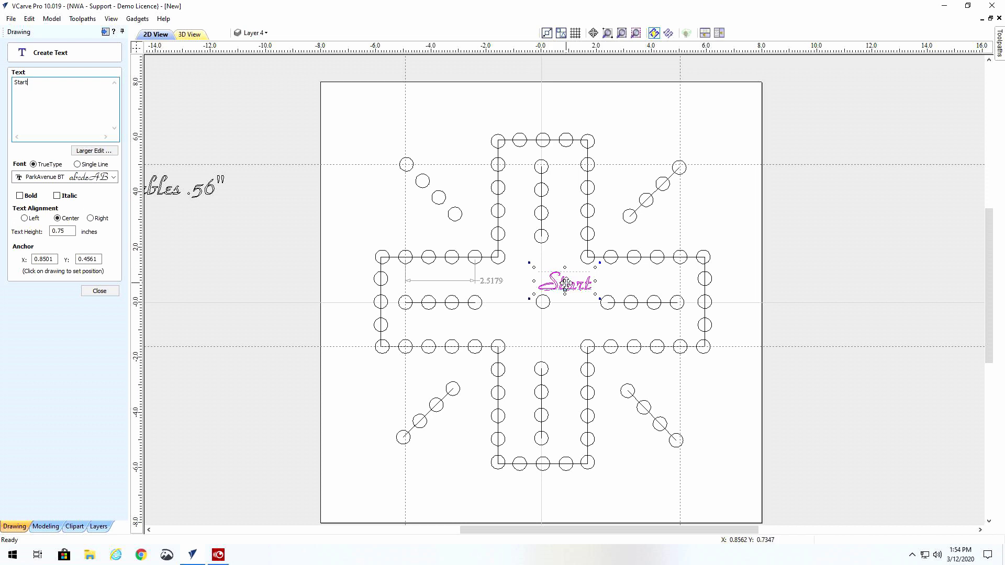
{"action": "left_click_drag", "start_coordinate": [565, 283], "coordinate": [455, 457]}
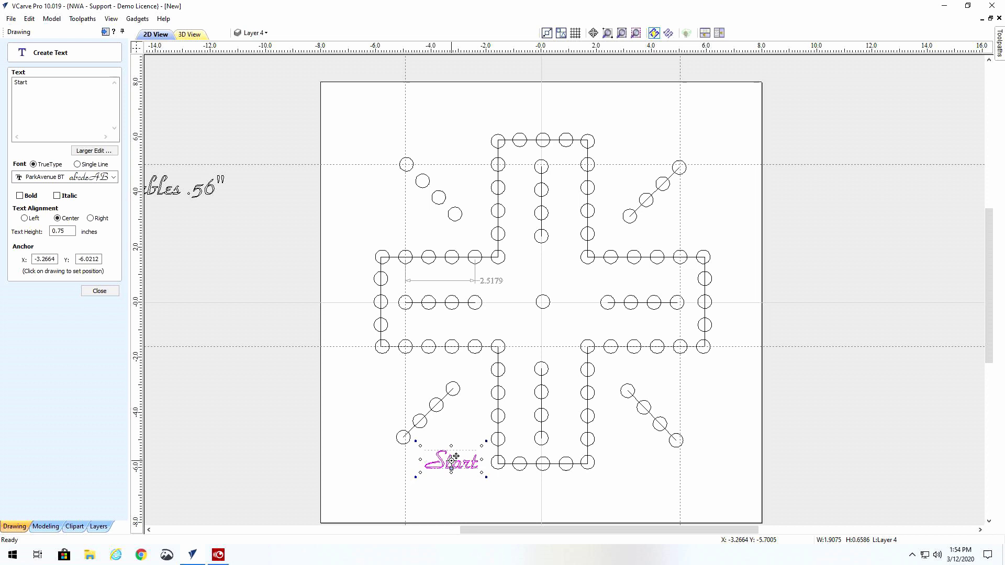
{"action": "left_click", "coordinate": [100, 150]}
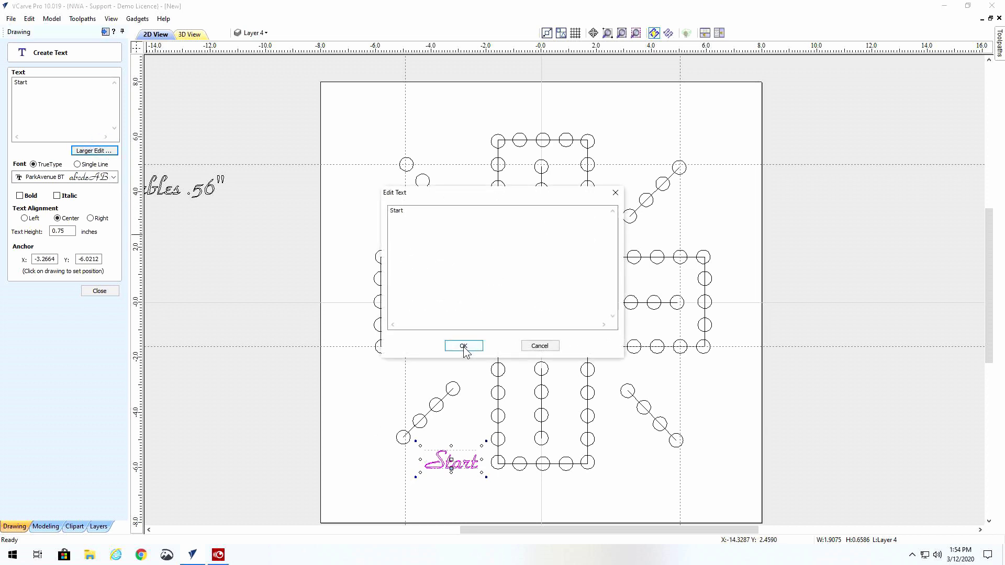
{"action": "left_click", "coordinate": [540, 346]}
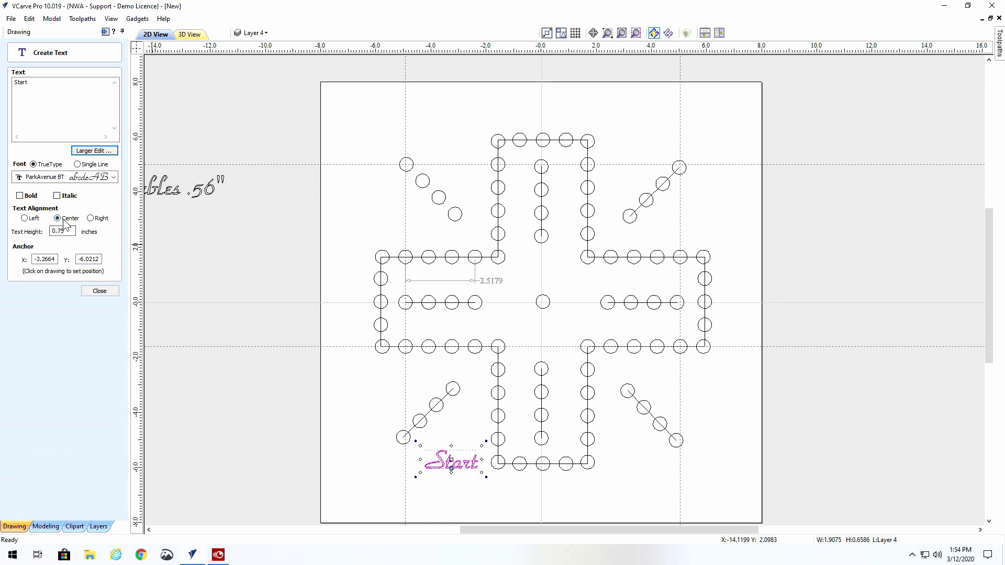
Set the Start label's font to the single-line Times New Roman 3L
{"action": "left_click", "coordinate": [113, 178]}
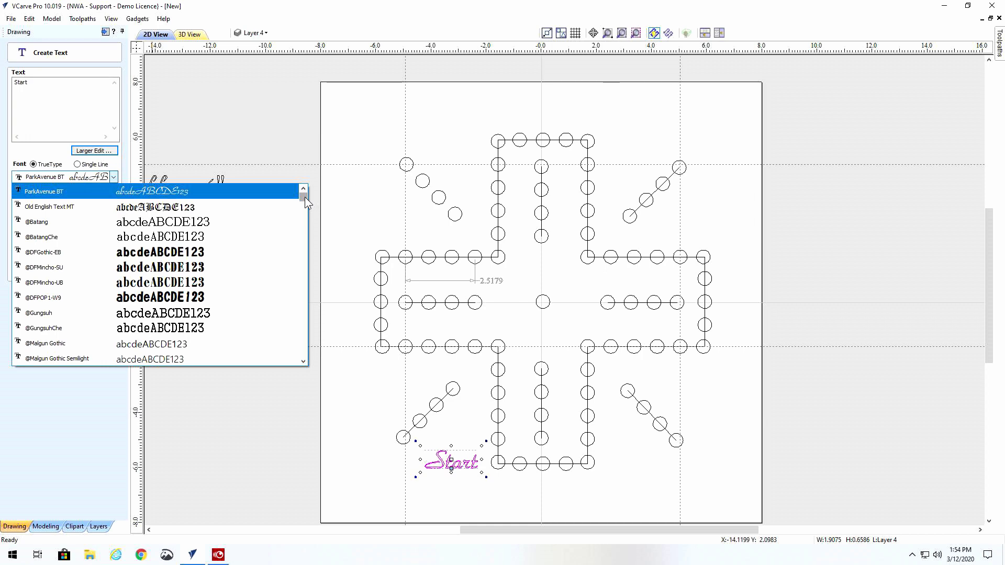
{"action": "left_click_drag", "start_coordinate": [305, 198], "coordinate": [295, 210]}
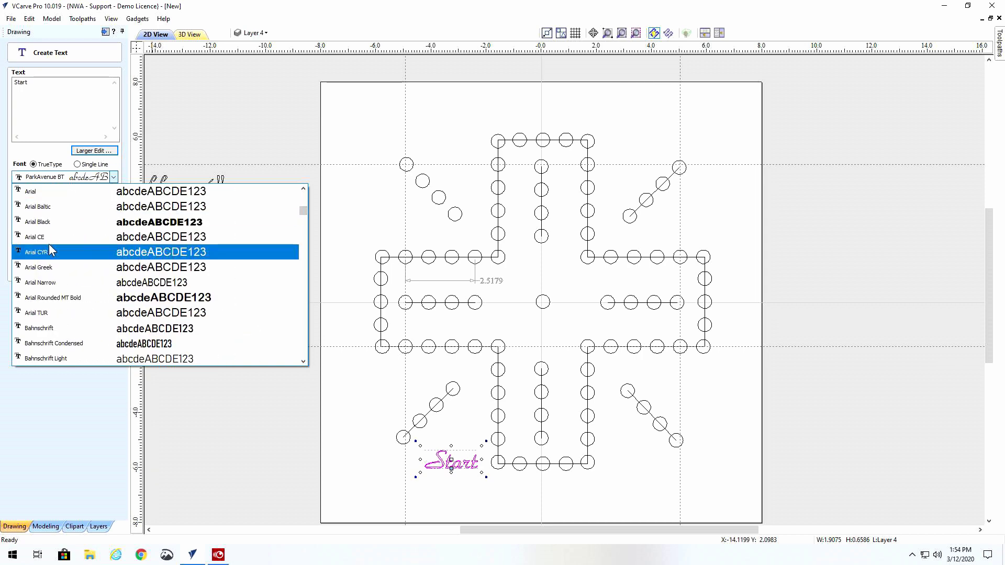
{"action": "left_click", "coordinate": [40, 191]}
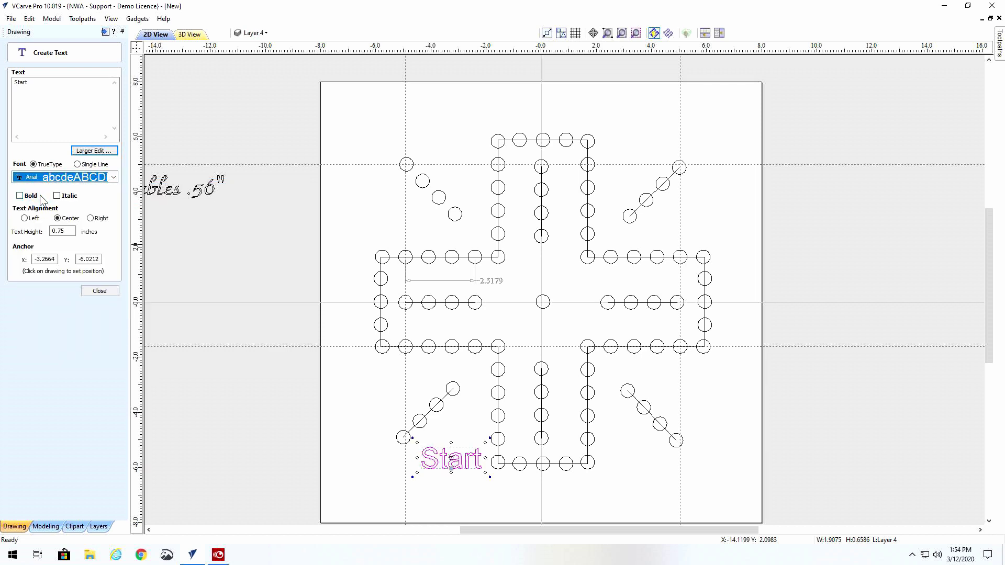
{"action": "left_click", "coordinate": [78, 164]}
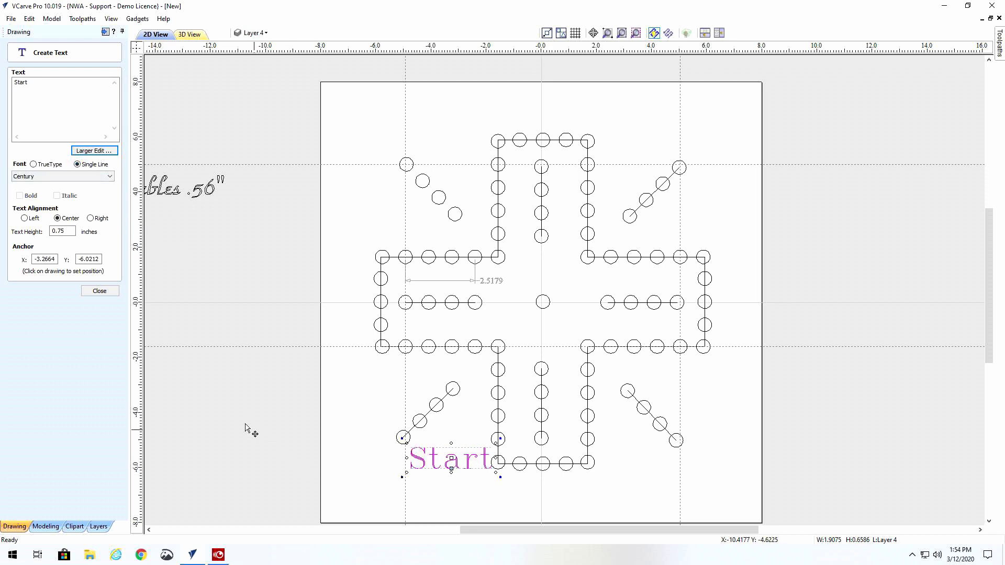
{"action": "left_click", "coordinate": [111, 176]}
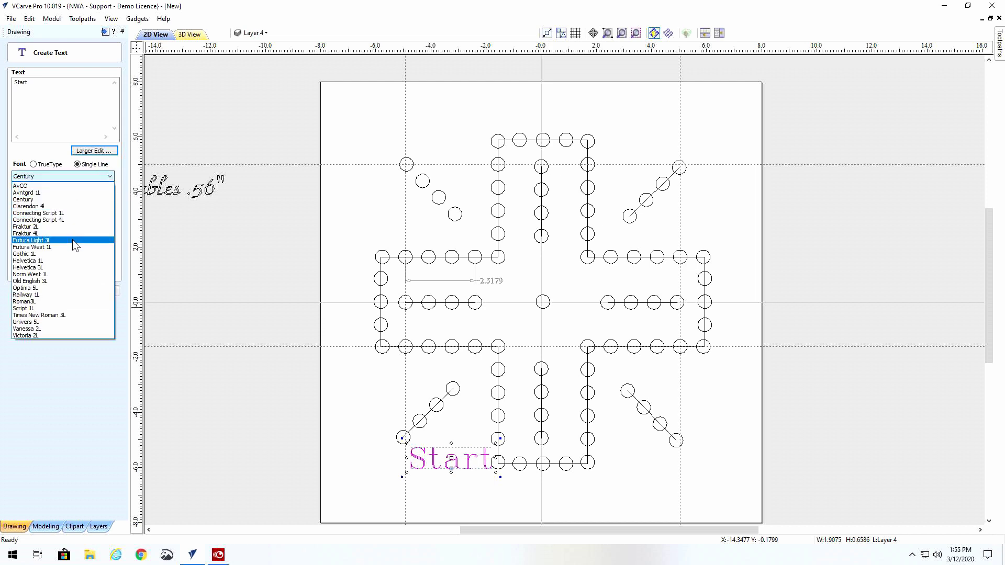
{"action": "left_click", "coordinate": [50, 294]}
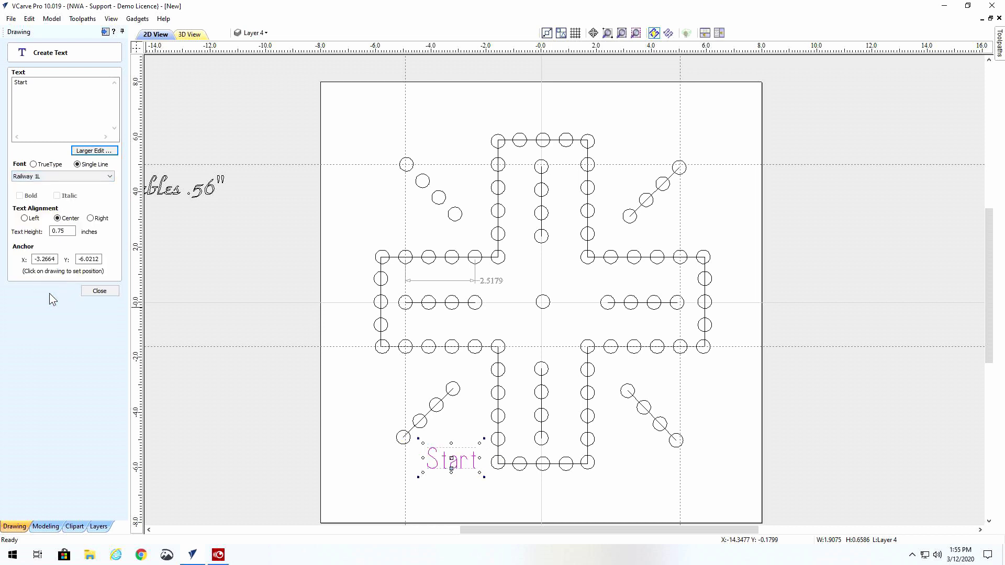
{"action": "left_click", "coordinate": [88, 176]}
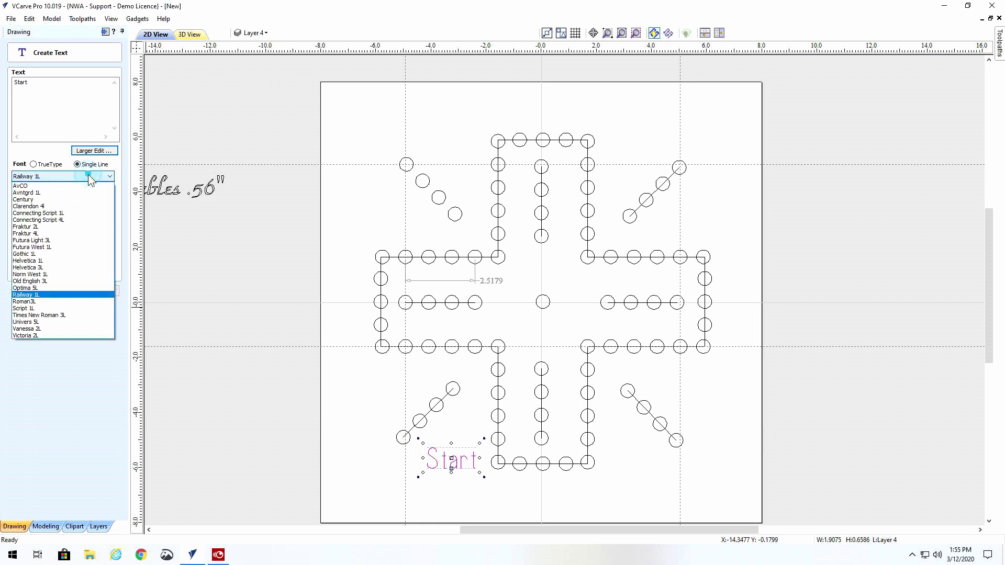
{"action": "left_click", "coordinate": [42, 315]}
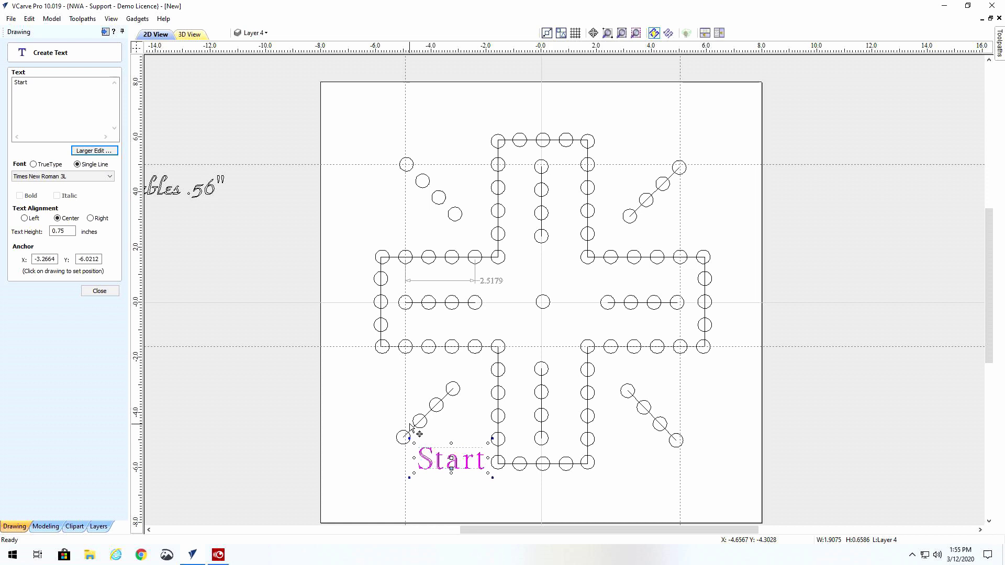
Nudge the Start label right and down beside the bottom arm's last circles
{"action": "left_click", "coordinate": [99, 291]}
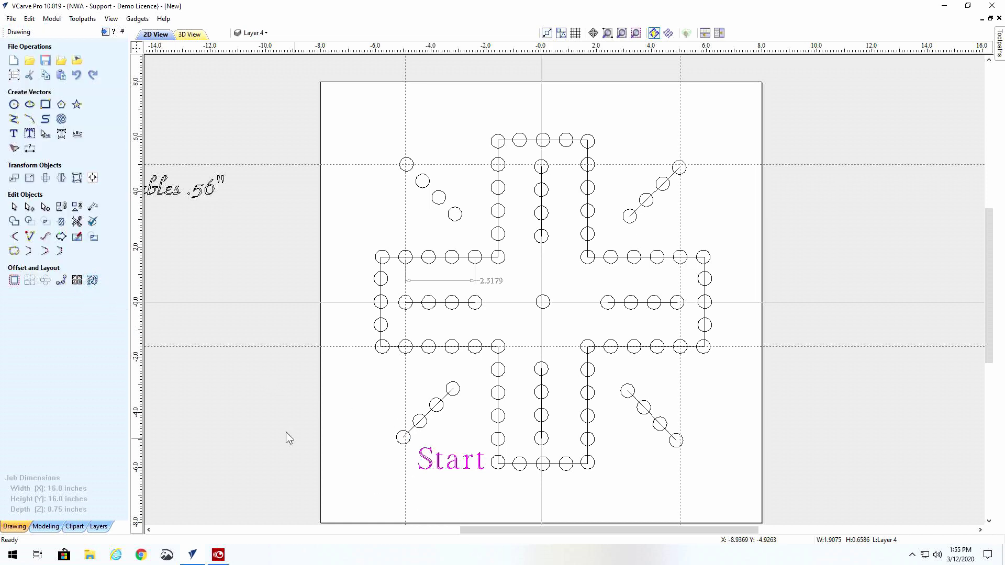
{"action": "left_click", "coordinate": [424, 470]}
{"action": "left_click_drag", "start_coordinate": [413, 472], "coordinate": [485, 486]}
{"action": "left_click", "coordinate": [489, 494]}
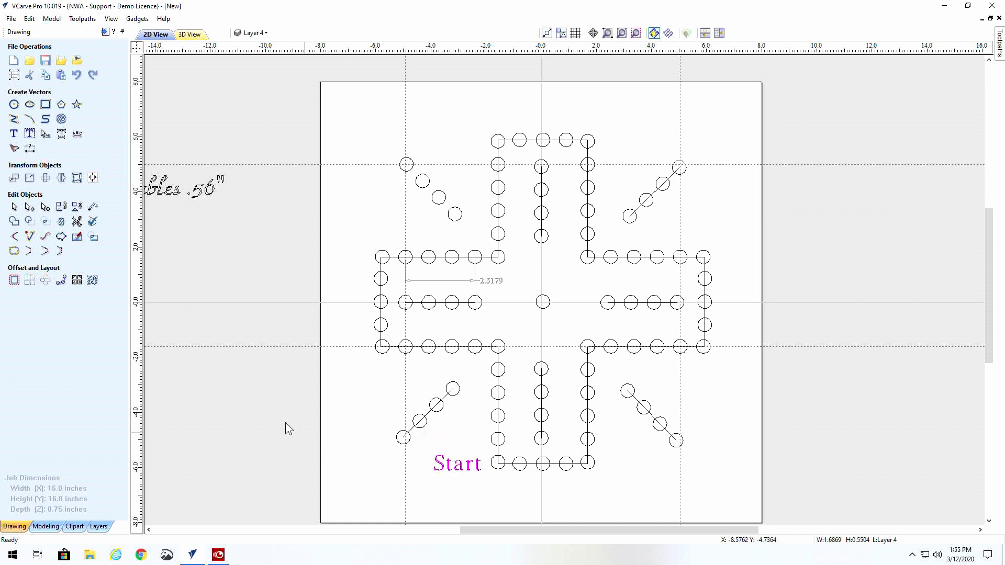
Circular-copy the Start label into 4 items over 360° around centre X 0, Y 0
{"action": "left_click", "coordinate": [54, 283]}
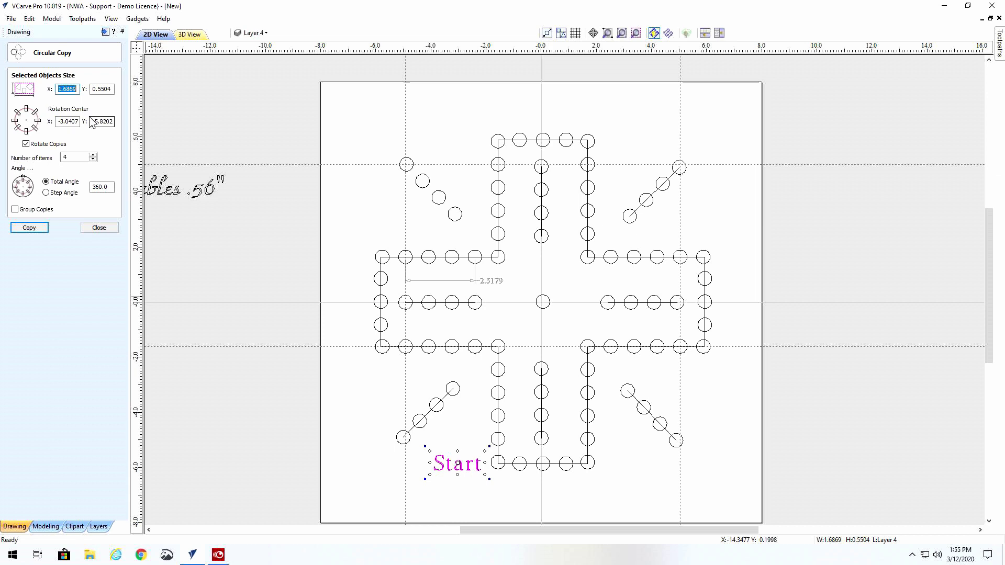
{"action": "double_click", "coordinate": [58, 122]}
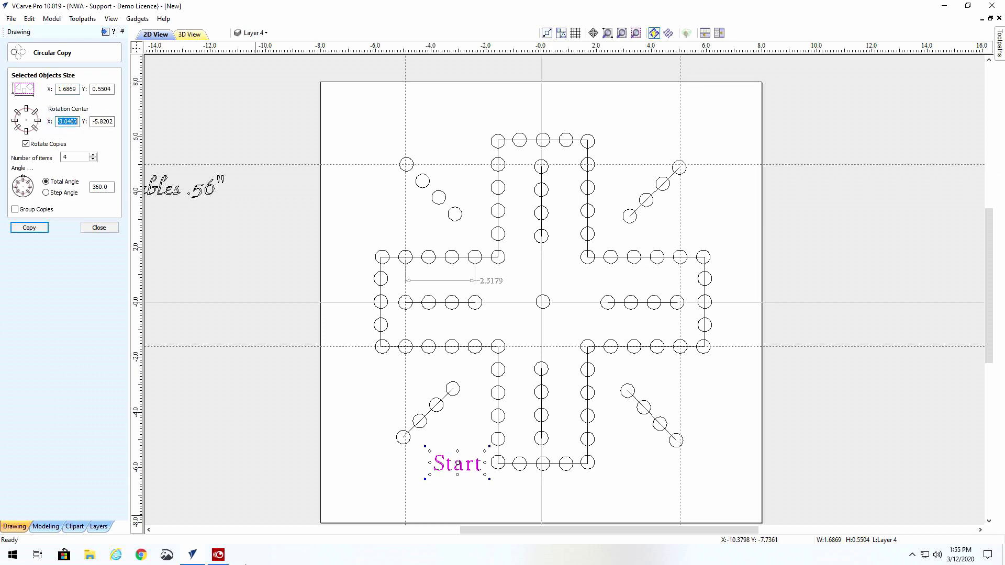
{"action": "type", "text": "0"}
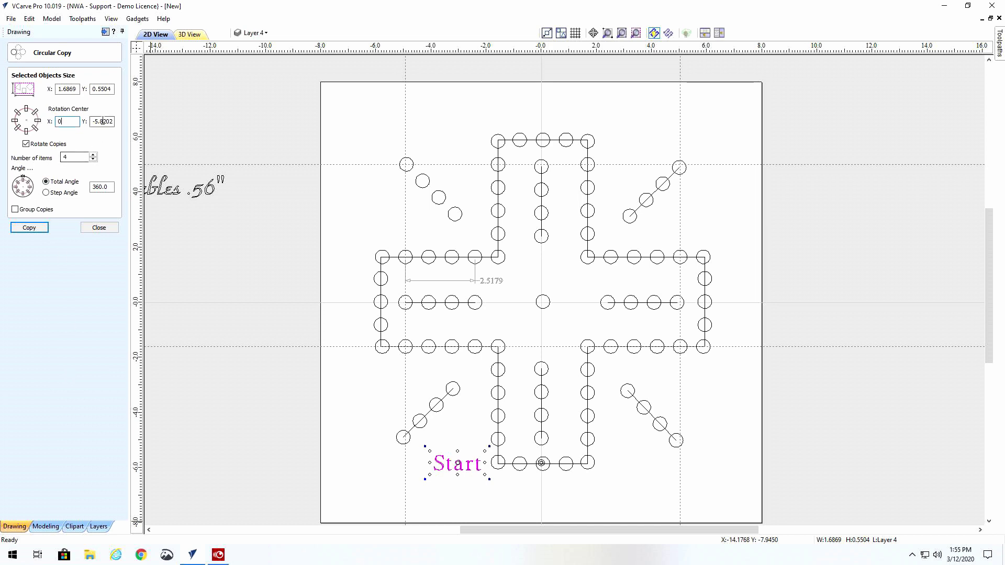
{"action": "double_click", "coordinate": [93, 122]}
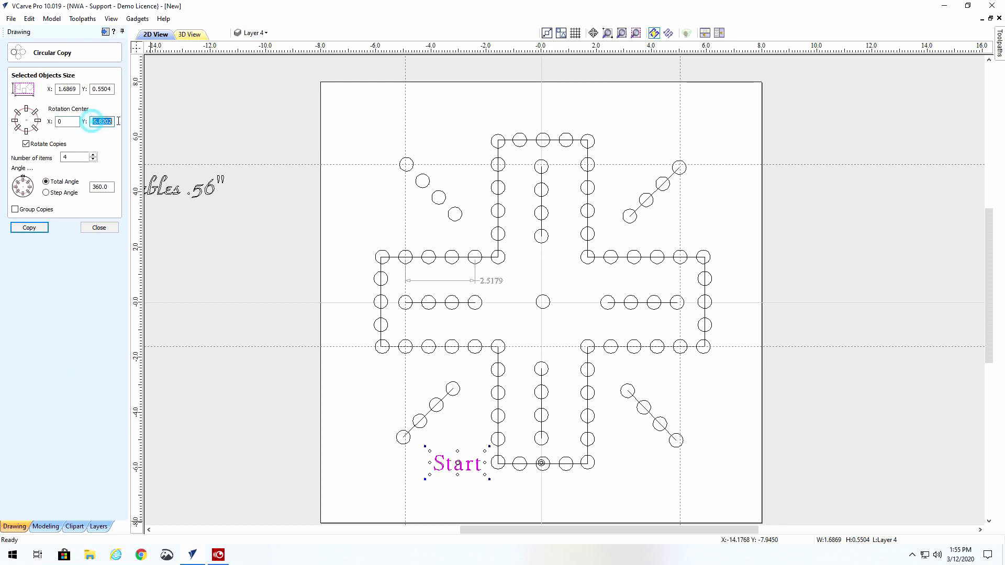
{"action": "type", "text": "0"}
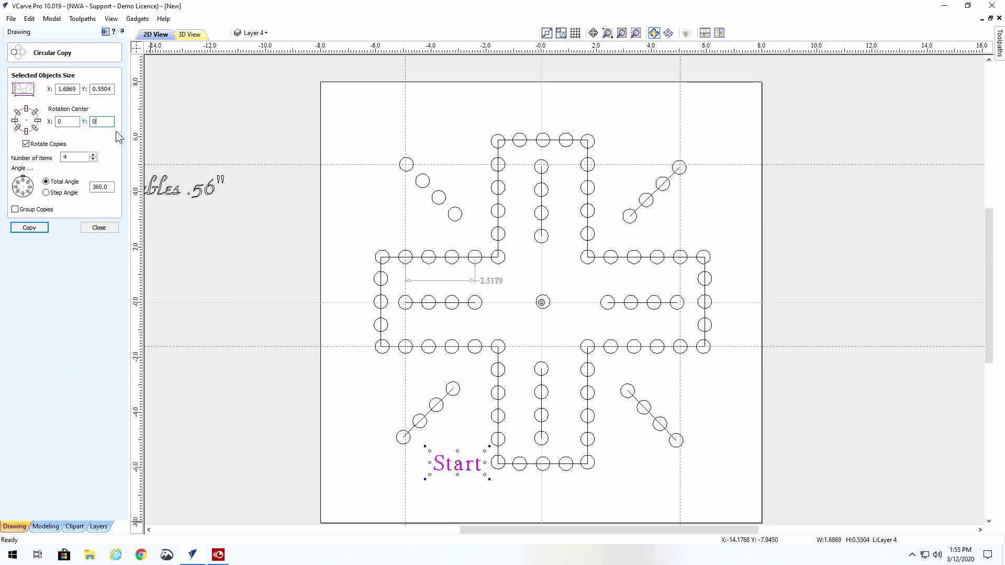
{"action": "left_click", "coordinate": [29, 227]}
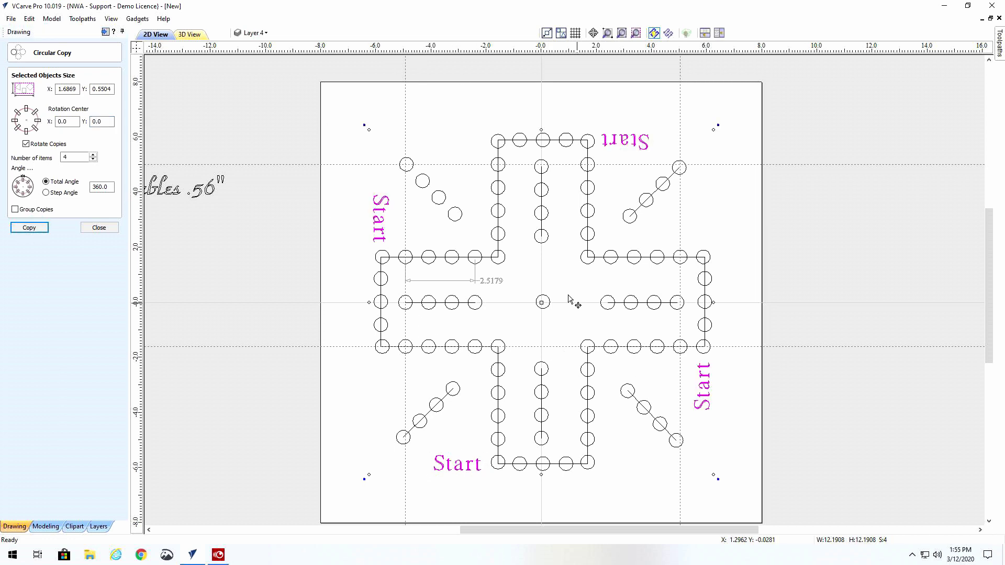
{"action": "left_click", "coordinate": [337, 179]}
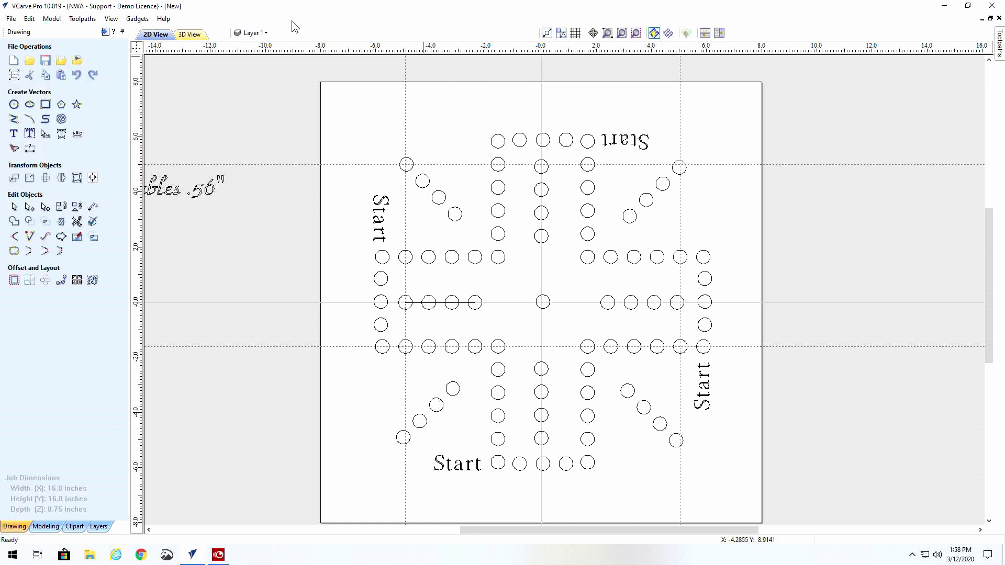
Draw a 16 x 16 inch rectangle from the board's top-left corner to its bottom-right corner
{"action": "left_click", "coordinate": [254, 32]}
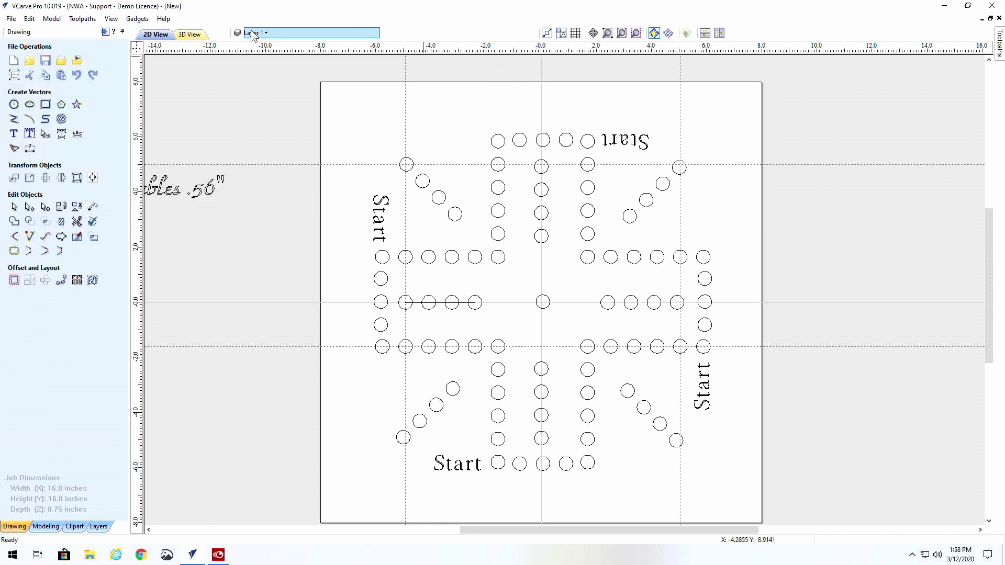
{"action": "left_click", "coordinate": [759, 100]}
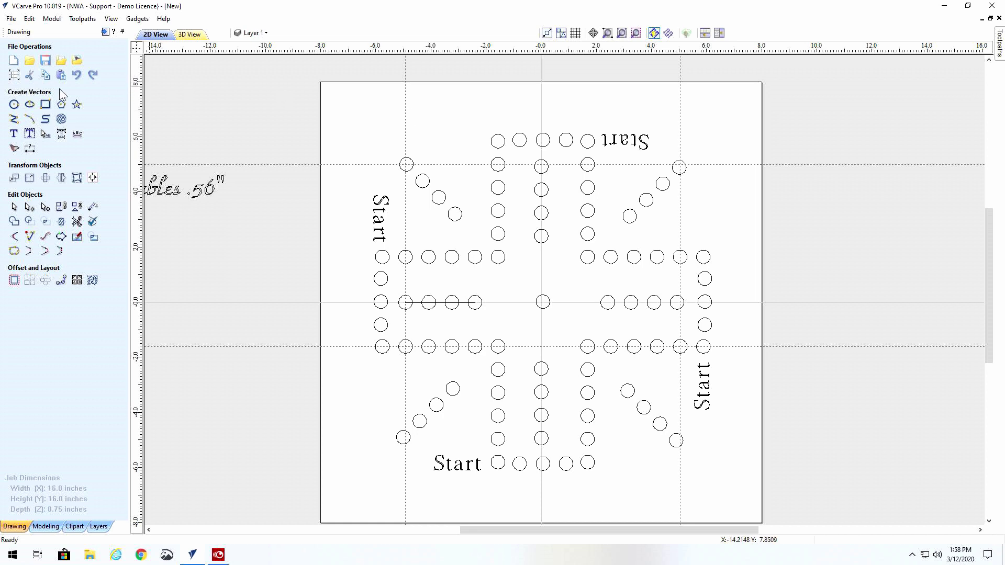
{"action": "left_click", "coordinate": [46, 104]}
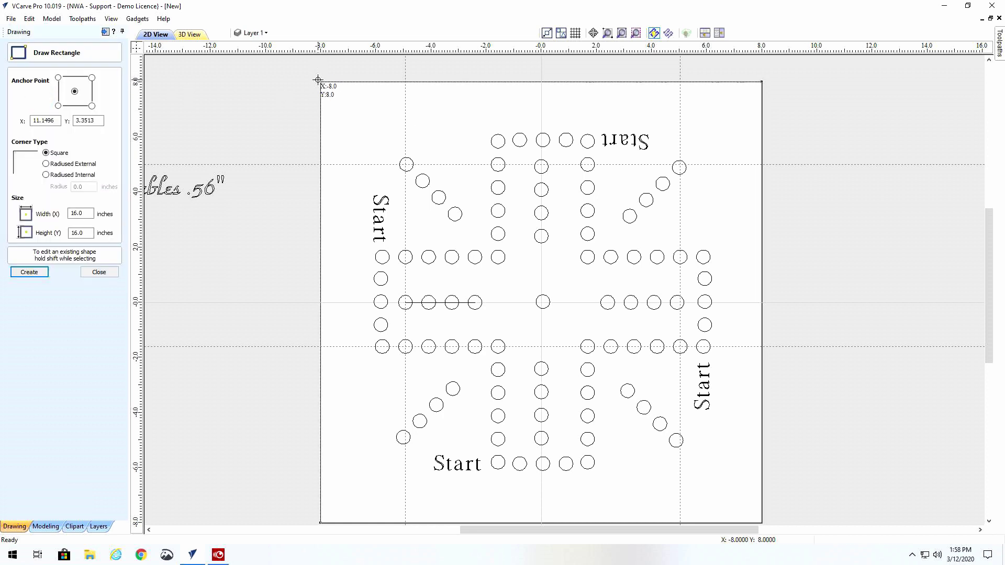
{"action": "left_click", "coordinate": [317, 80]}
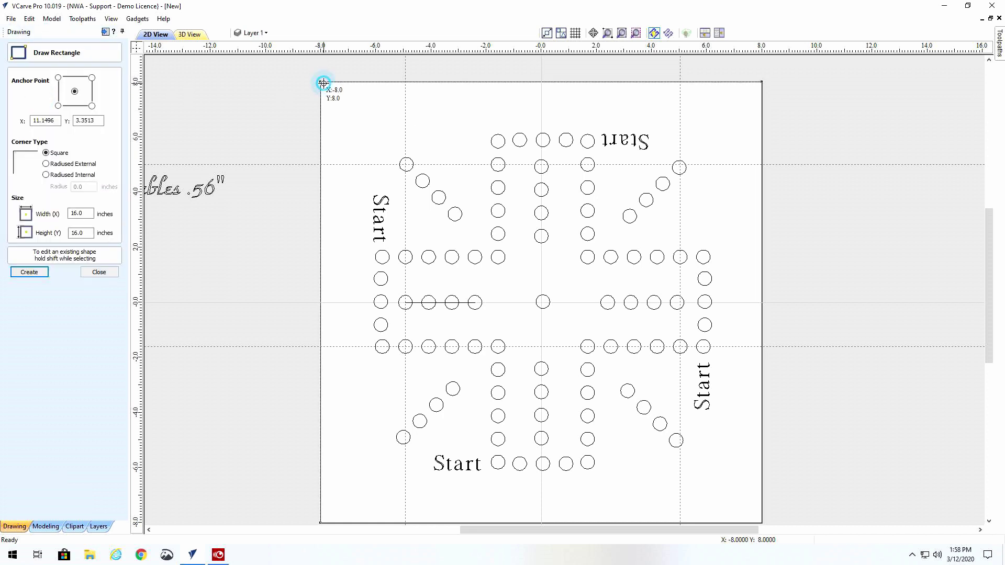
{"action": "left_click", "coordinate": [762, 522]}
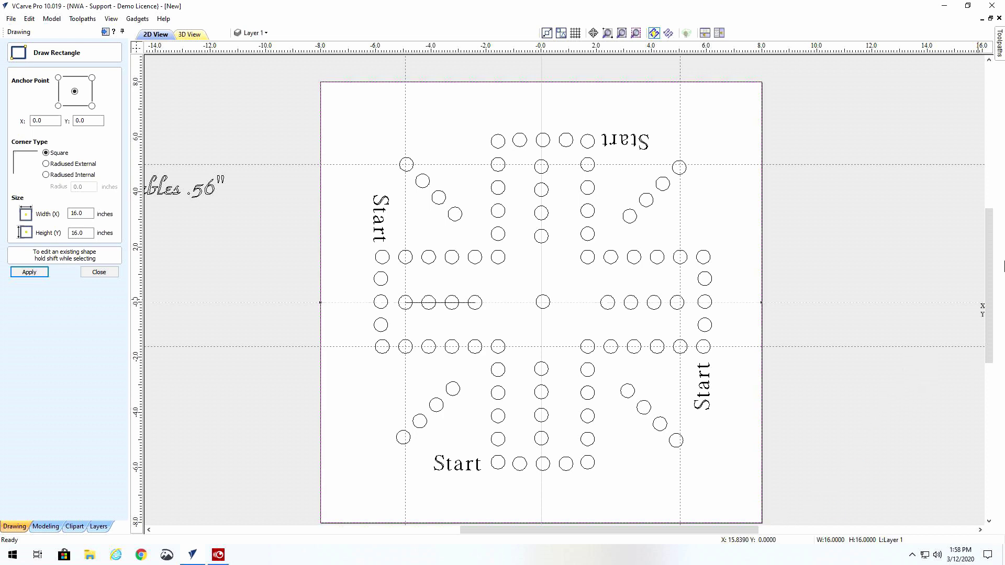
{"action": "left_click", "coordinate": [99, 272]}
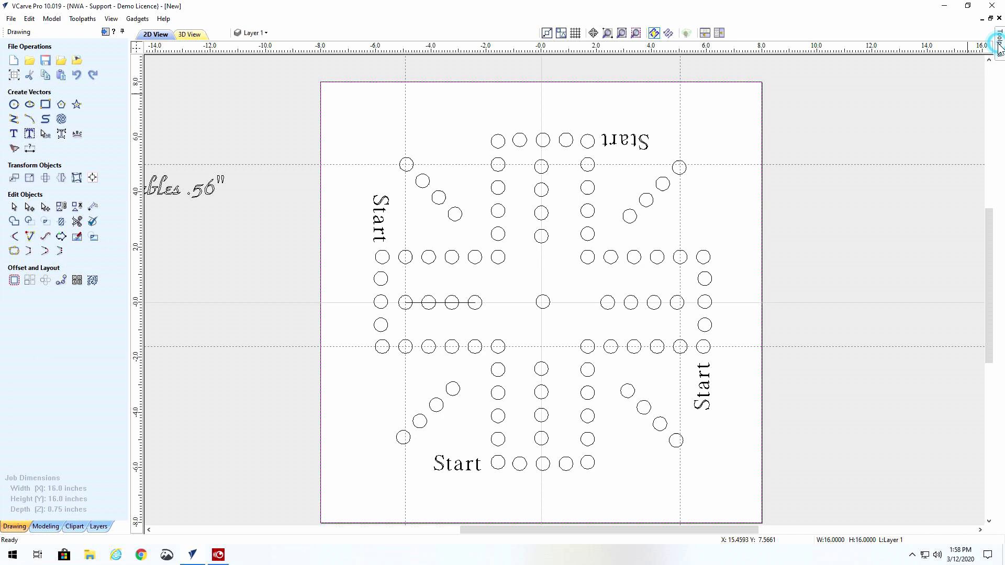
Start a pocket toolpath and save new cutting settings with a 0.75-inch pass depth for the 1.5-inch end mill
{"action": "mouse_move", "coordinate": [999, 46]}
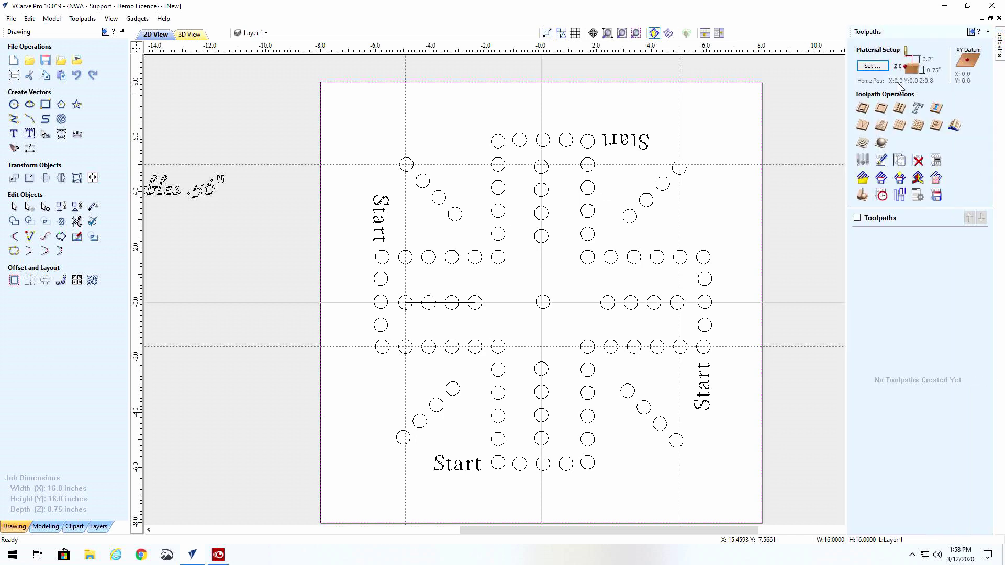
{"action": "left_click", "coordinate": [881, 107]}
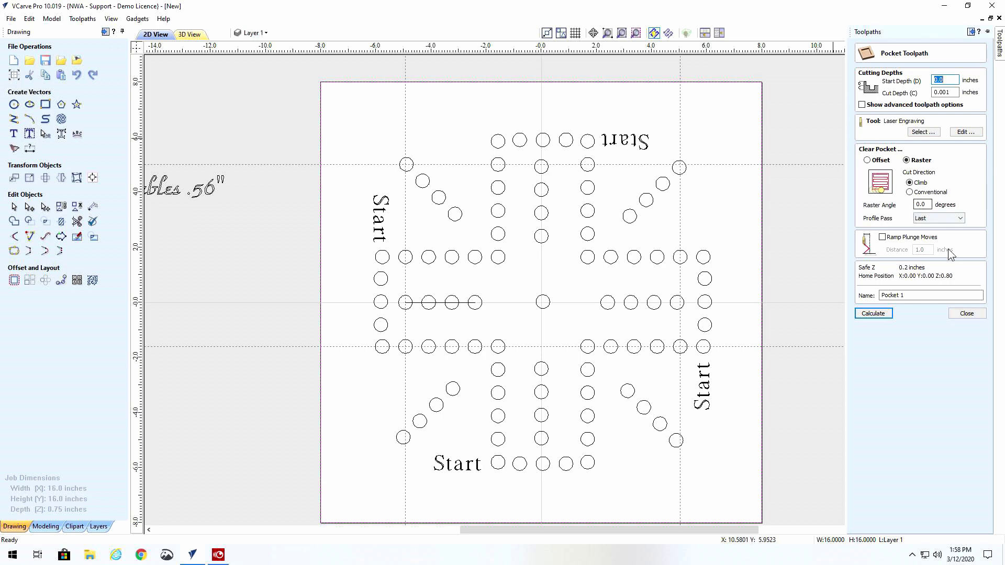
{"action": "left_click", "coordinate": [923, 131]}
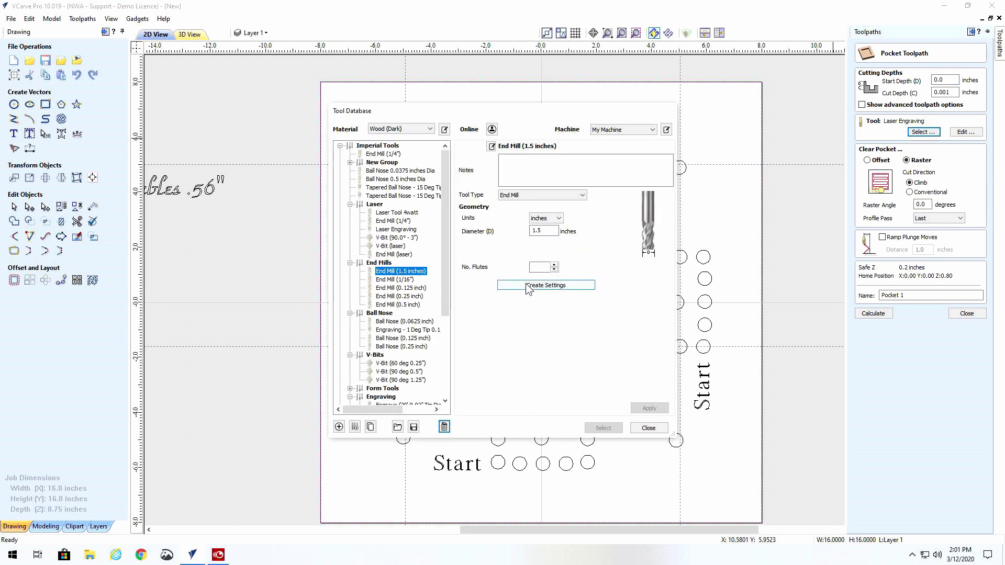
{"action": "left_click", "coordinate": [528, 286]}
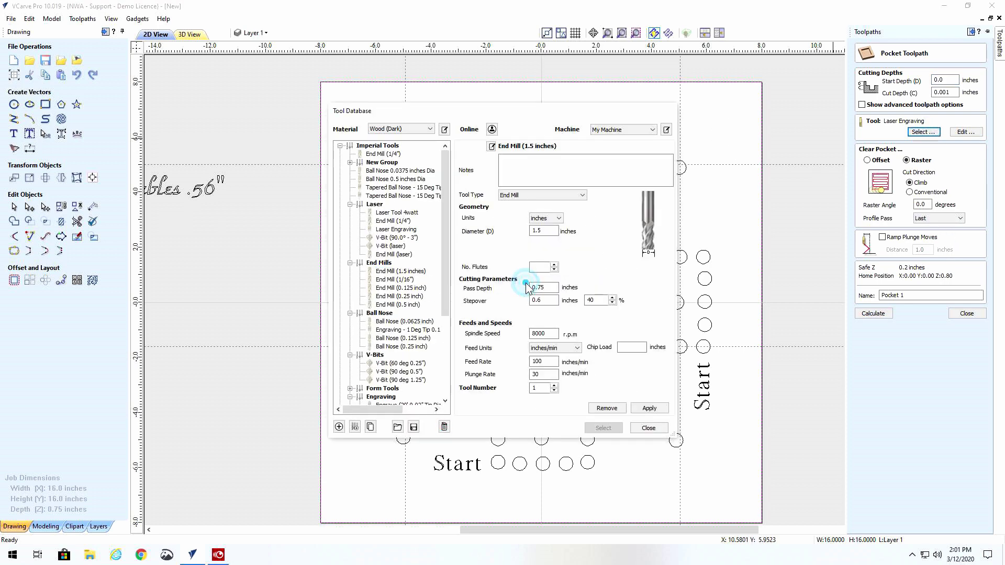
{"action": "left_click", "coordinate": [653, 410]}
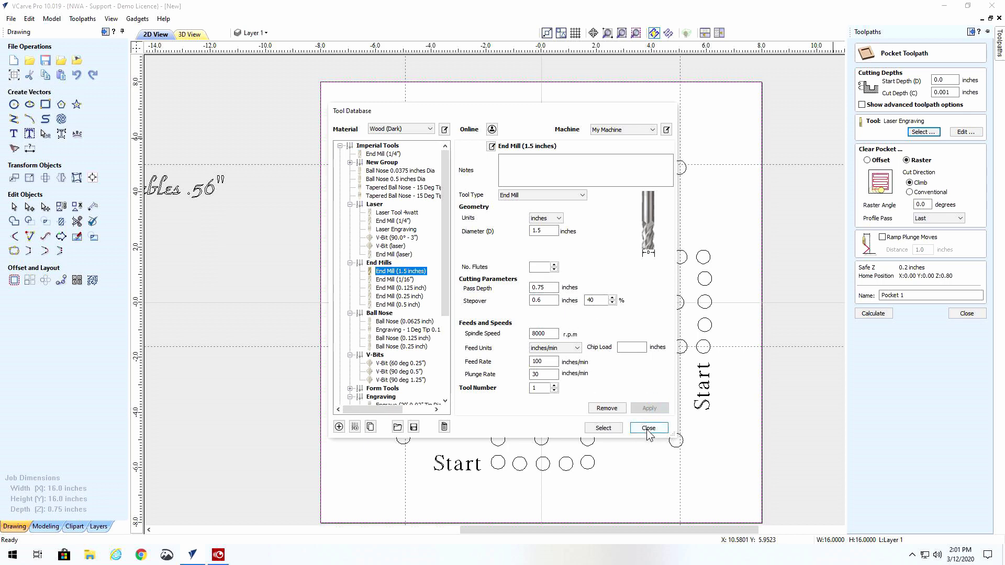
{"action": "left_click", "coordinate": [647, 428]}
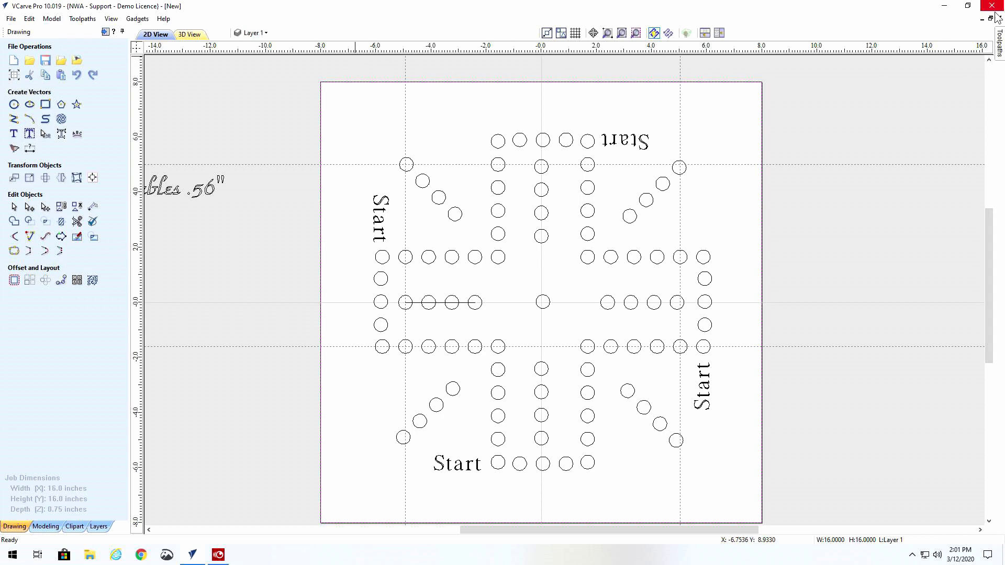
Pin the Toolpaths panel open and set the pocket cut depth to 0.01 inch
{"action": "mouse_move", "coordinate": [1000, 44]}
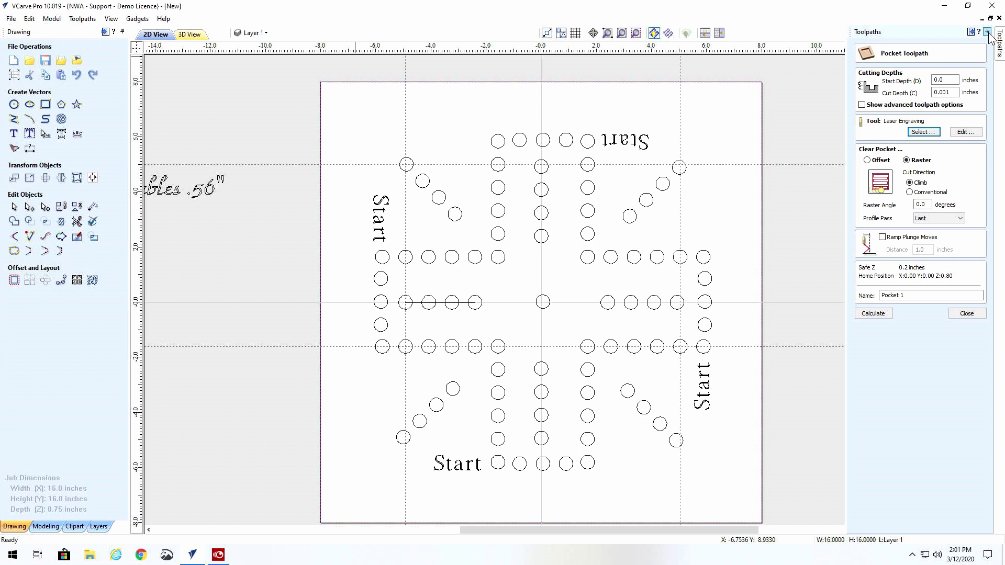
{"action": "left_click", "coordinate": [986, 32]}
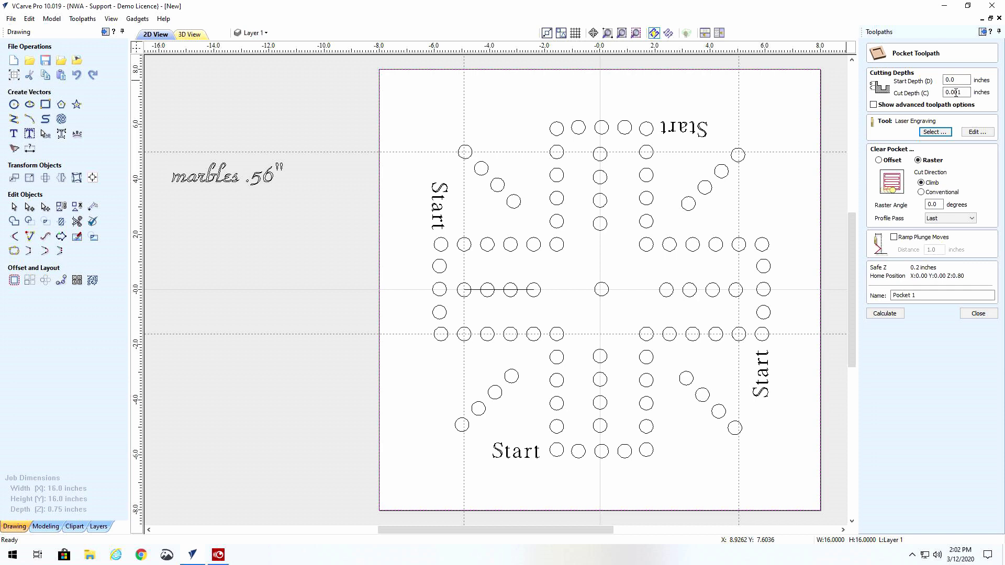
{"action": "left_click_drag", "start_coordinate": [953, 93], "coordinate": [993, 97]}
{"action": "type", "text": "1"}
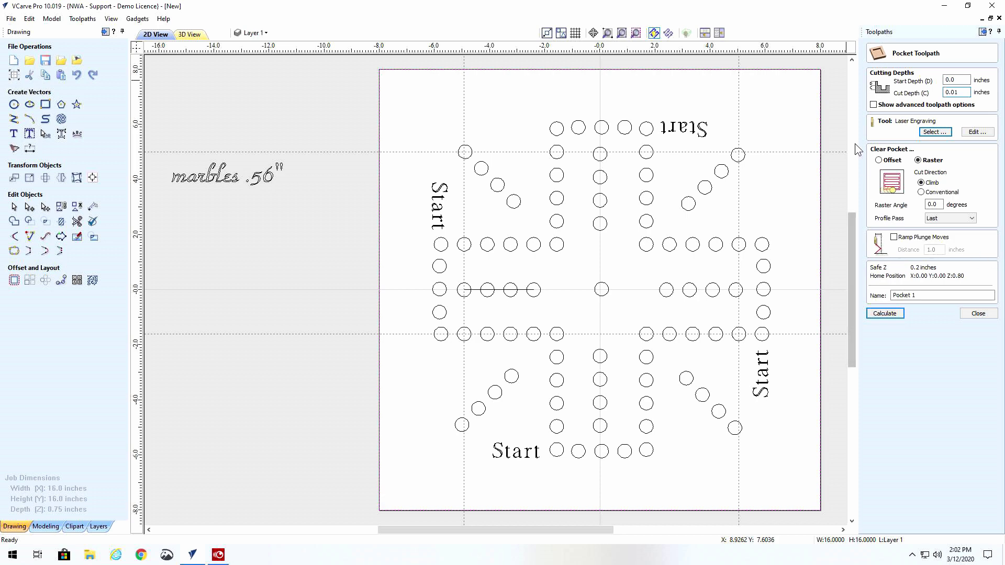
Use the 1.5-inch end mill with Offset clearing and ramped plunges, then calculate the skim pocket
{"action": "left_click", "coordinate": [945, 133]}
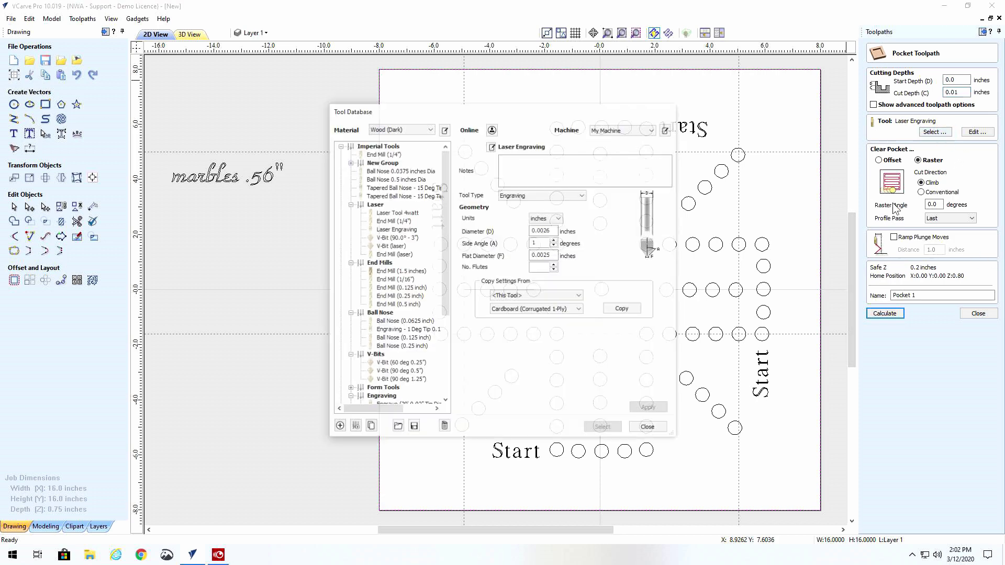
{"action": "left_click", "coordinate": [397, 271]}
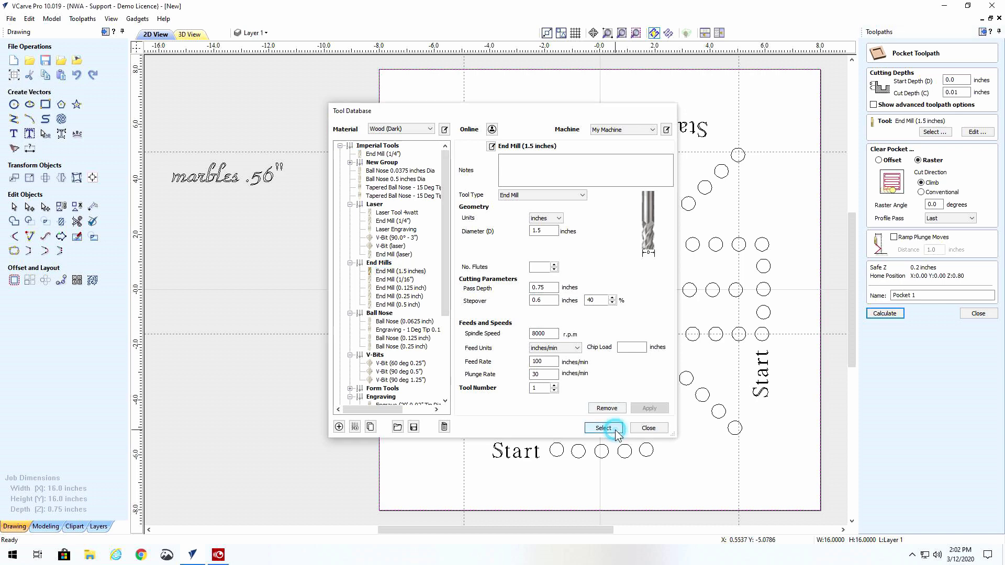
{"action": "left_click", "coordinate": [602, 427]}
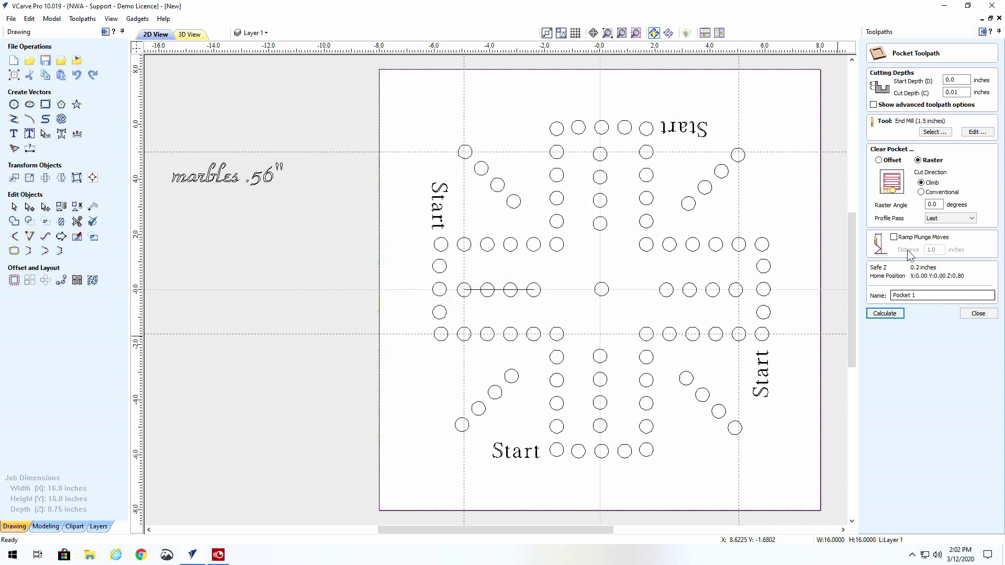
{"action": "left_click", "coordinate": [879, 160]}
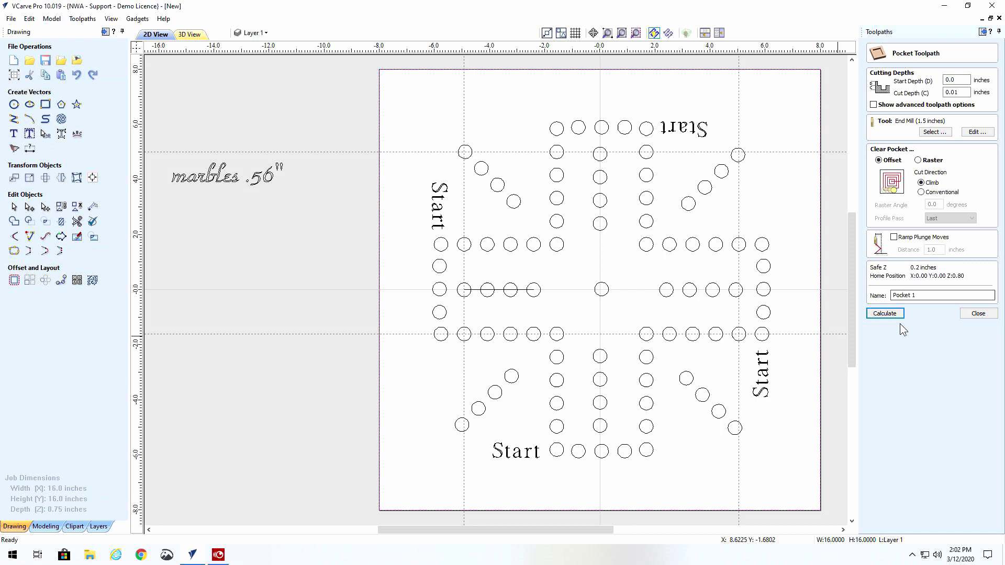
{"action": "left_click", "coordinate": [893, 237]}
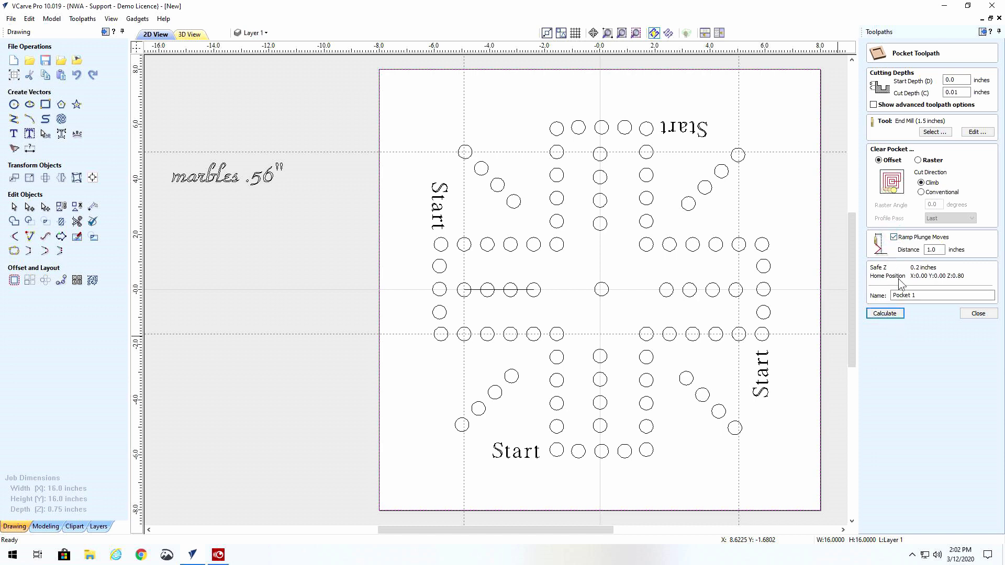
{"action": "left_click", "coordinate": [884, 316]}
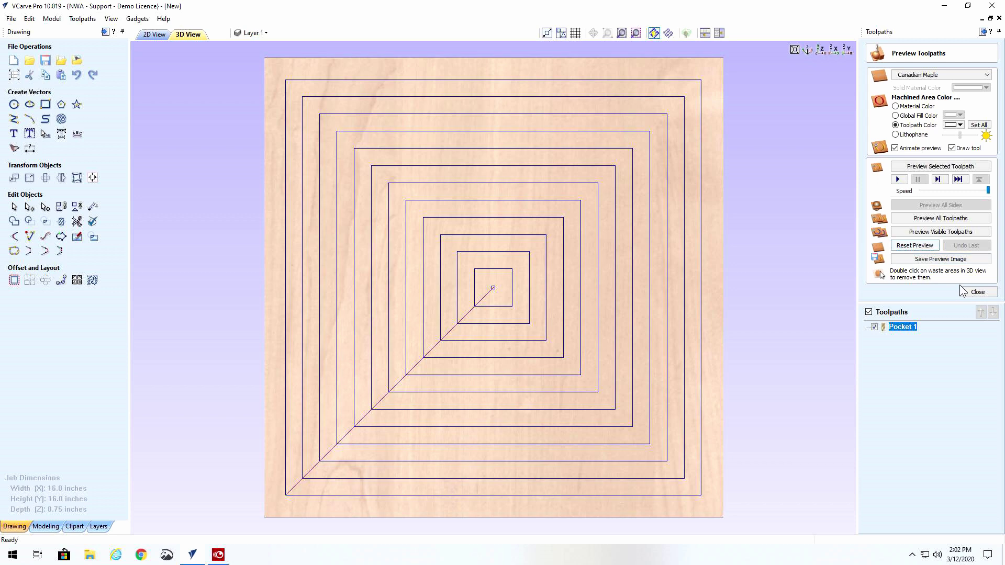
{"action": "left_click", "coordinate": [978, 292]}
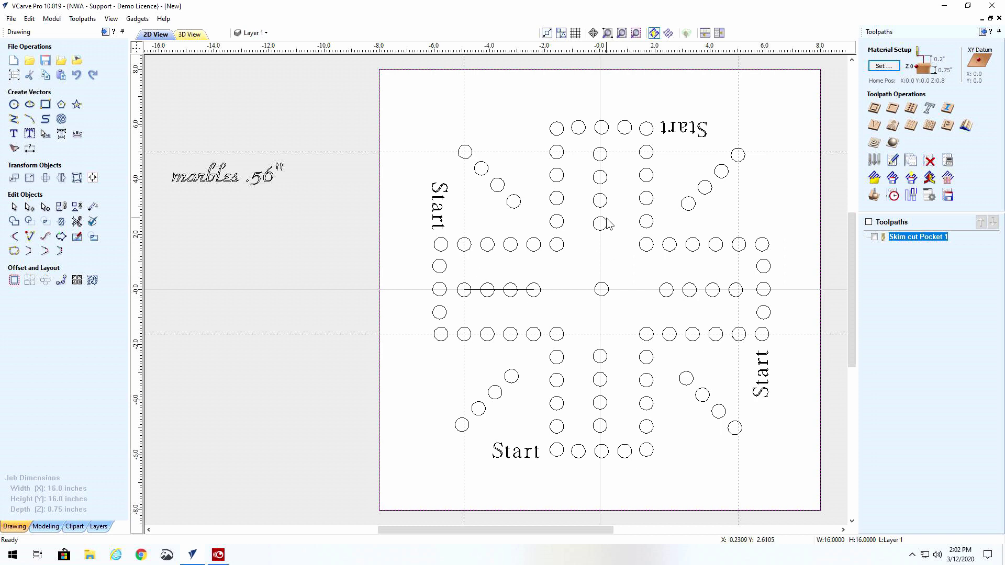
Select all marble holes, excluding the four Start labels, and calculate a 0.125-inch drilling toolpath
{"action": "left_click", "coordinate": [402, 83]}
{"action": "left_click_drag", "start_coordinate": [402, 84], "coordinate": [811, 498]}
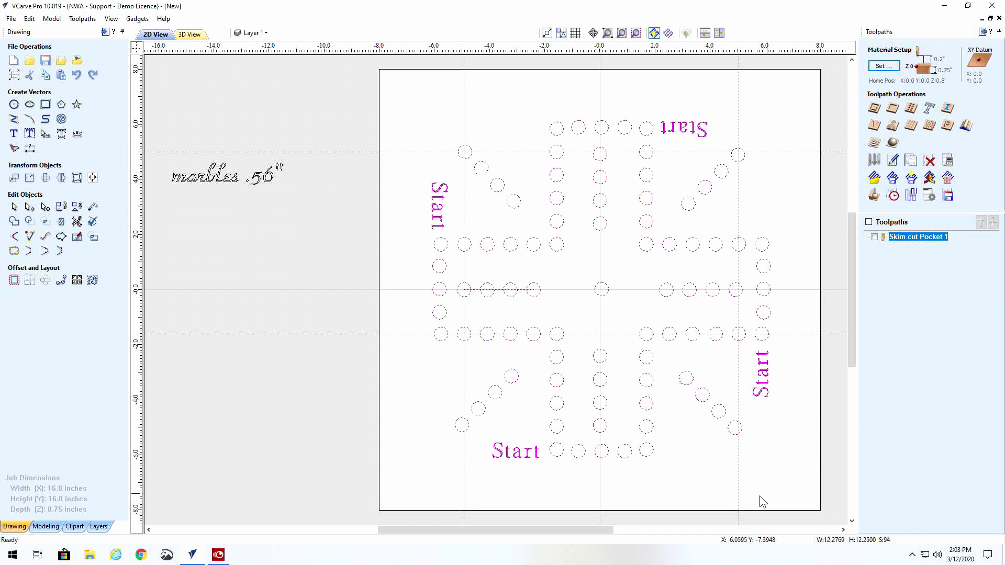
{"action": "left_click", "coordinate": [525, 464], "text": "shift"}
{"action": "left_click", "coordinate": [439, 207], "text": "shift"}
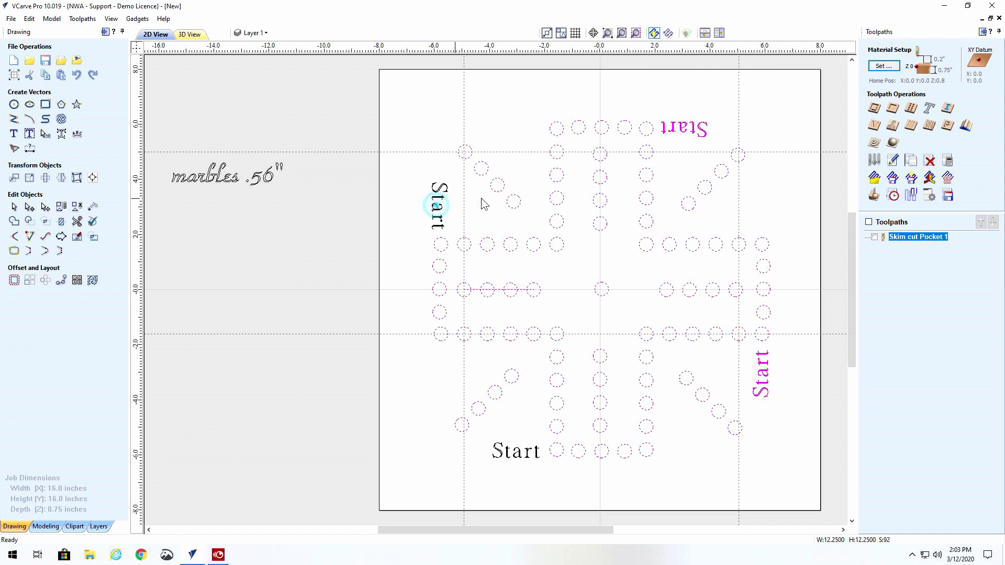
{"action": "left_click", "coordinate": [691, 130], "text": "shift"}
{"action": "left_click", "coordinate": [766, 372], "text": "shift"}
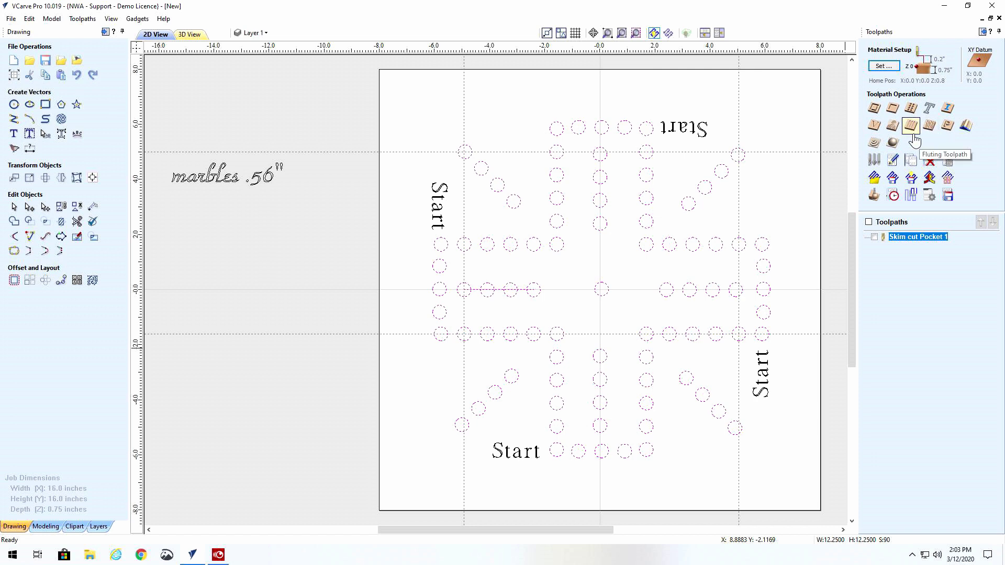
{"action": "left_click", "coordinate": [910, 108]}
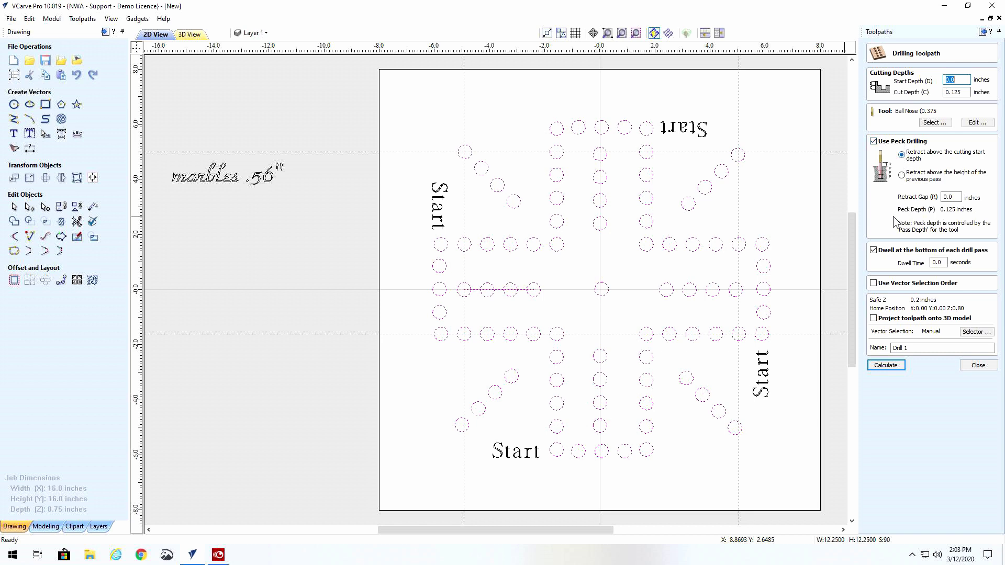
{"action": "left_click", "coordinate": [899, 365]}
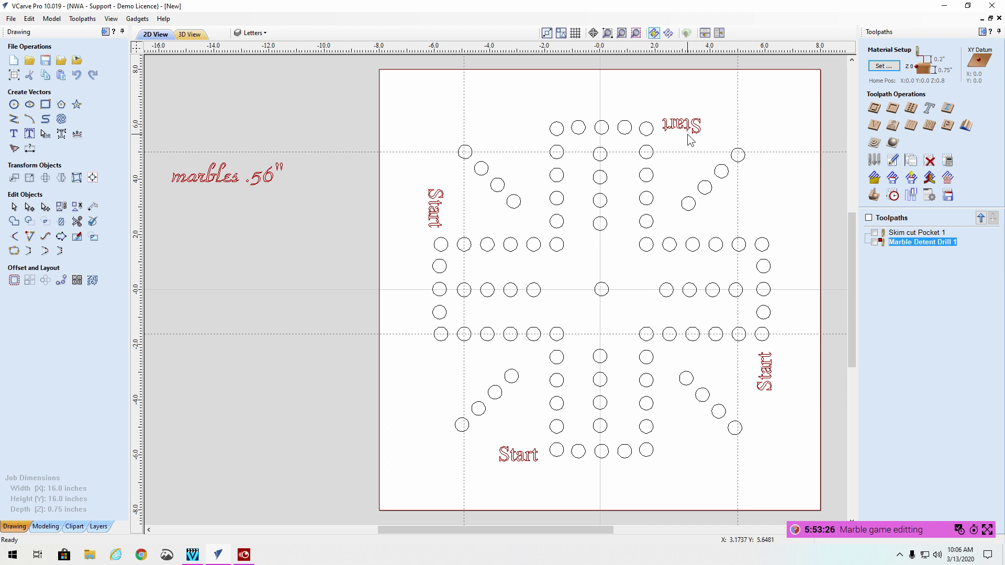
Select the four Start labels: top, left, right and bottom
{"action": "left_click", "coordinate": [671, 126]}
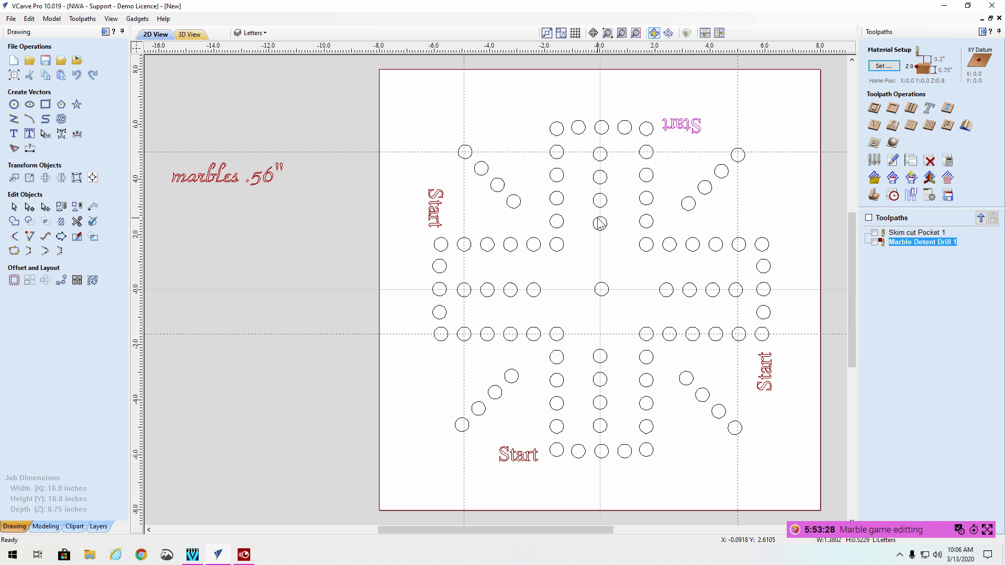
{"action": "left_click", "coordinate": [437, 220]}
{"action": "left_click", "coordinate": [684, 124], "text": "shift"}
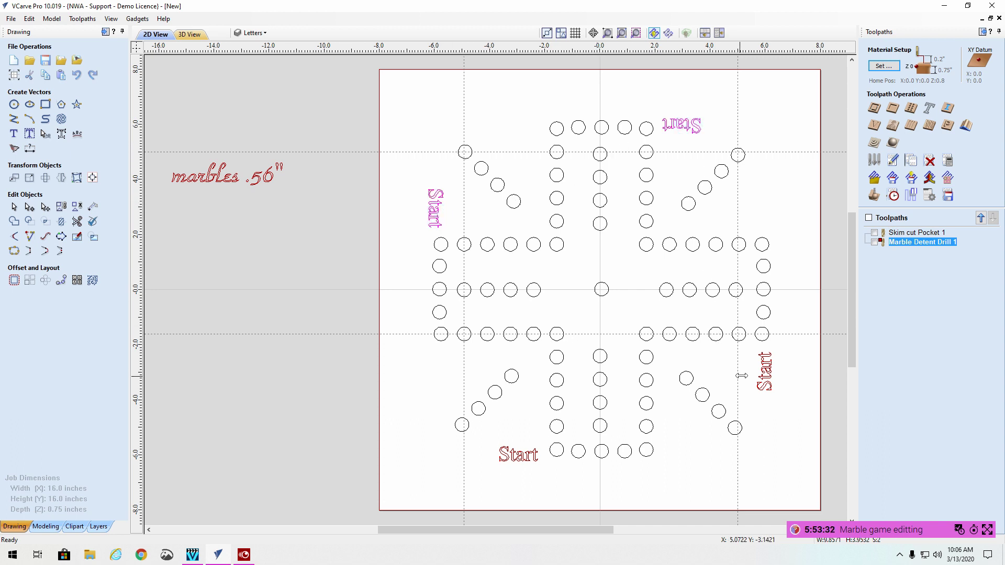
{"action": "left_click", "coordinate": [773, 383], "text": "shift"}
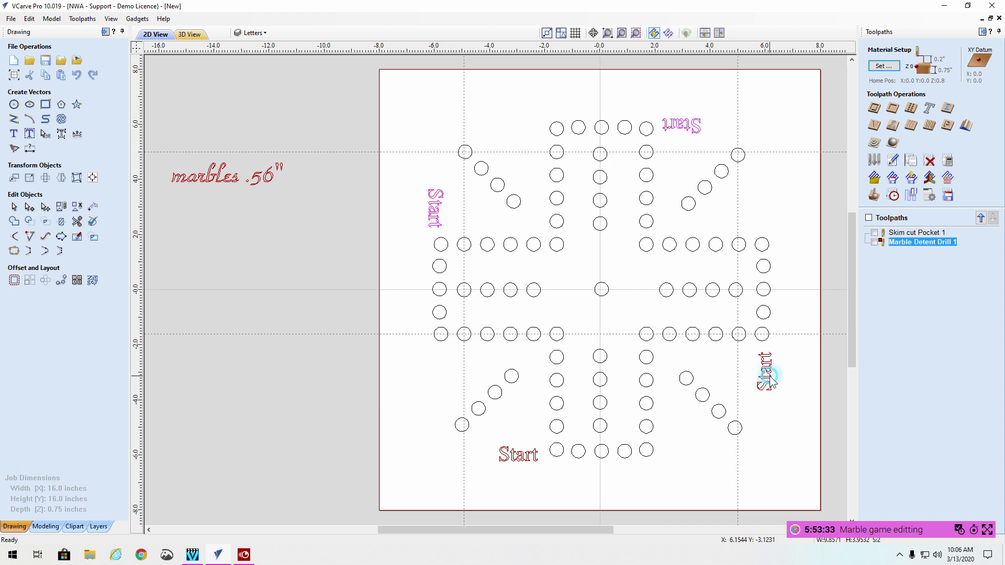
{"action": "left_click", "coordinate": [521, 460], "text": "shift"}
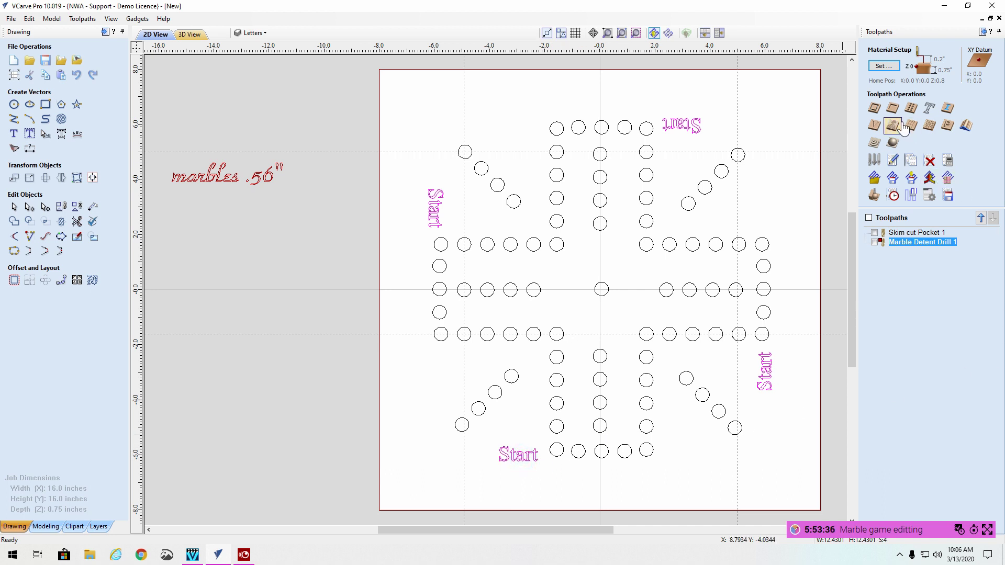
Calculate a V-carve toolpath for the labels without clearance tools, preview it, then return to 2D
{"action": "left_click", "coordinate": [873, 126]}
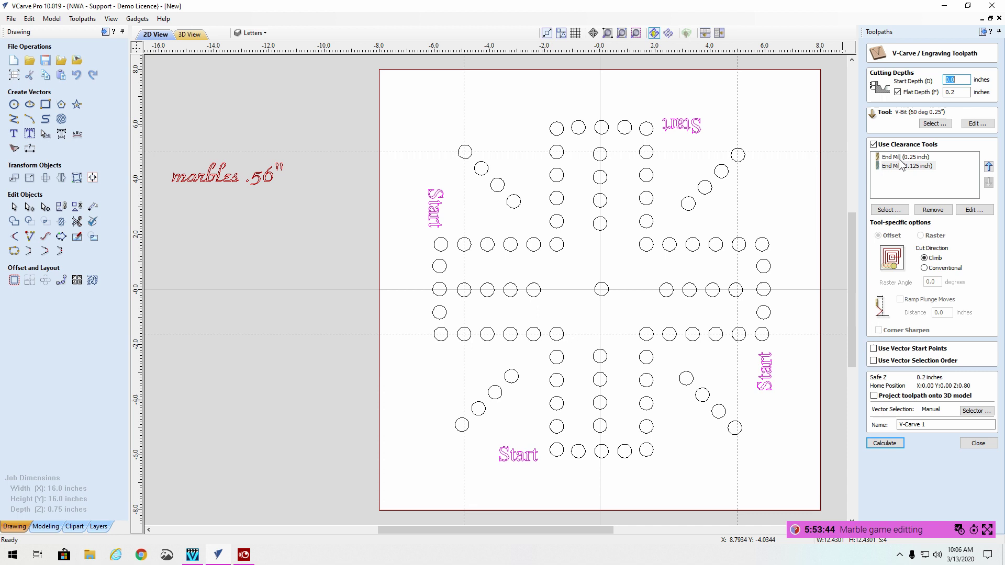
{"action": "left_click", "coordinate": [873, 144]}
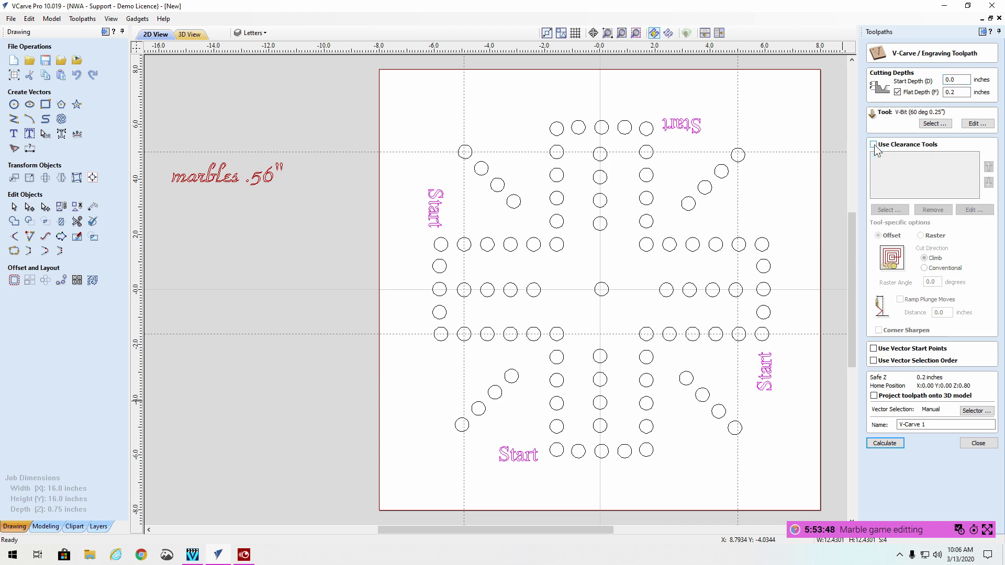
{"action": "left_click", "coordinate": [883, 444]}
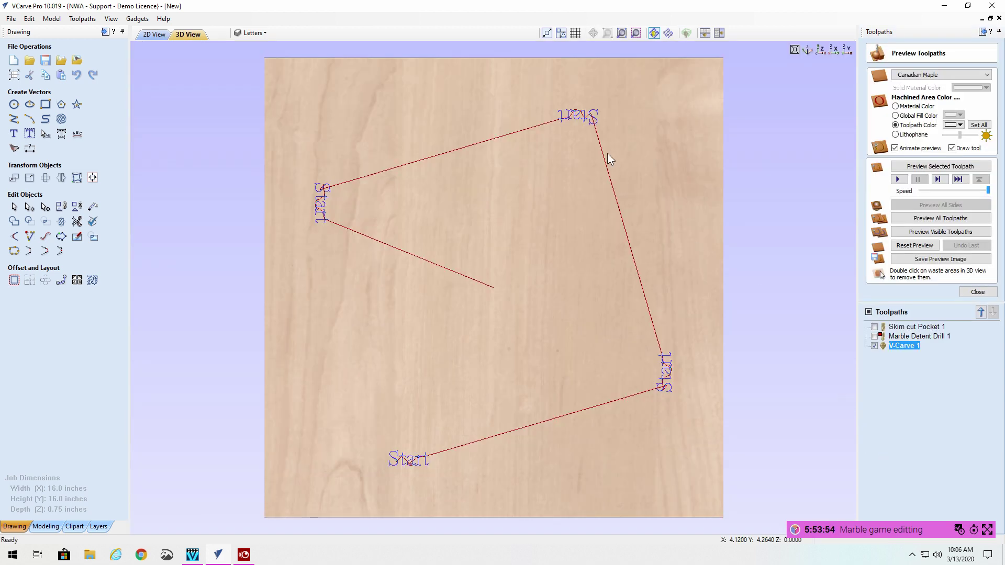
{"action": "left_click", "coordinate": [924, 230]}
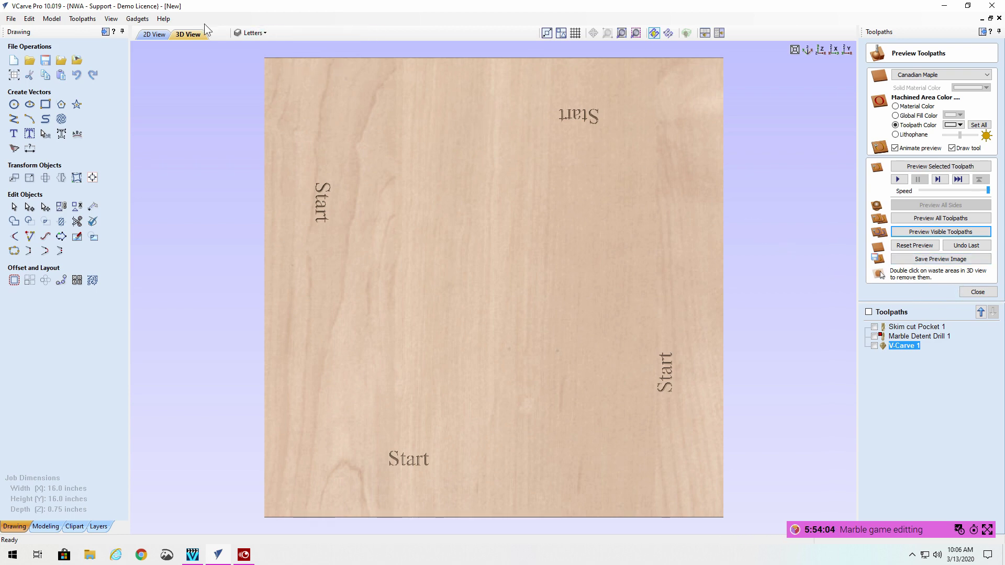
{"action": "left_click", "coordinate": [153, 35]}
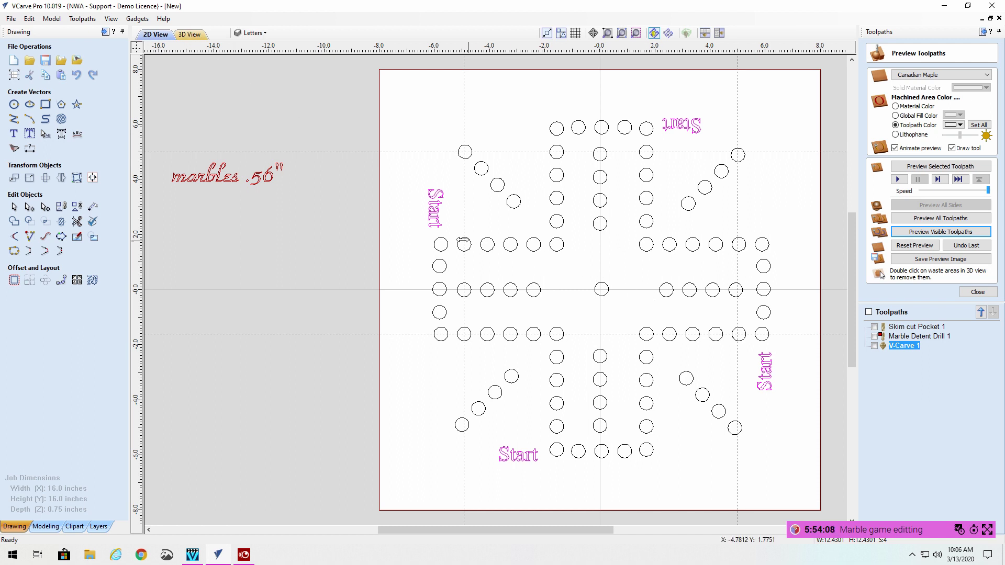
Turn on the layer holding the CNC Shark logo and deselect the Start labels
{"action": "left_click", "coordinate": [248, 33]}
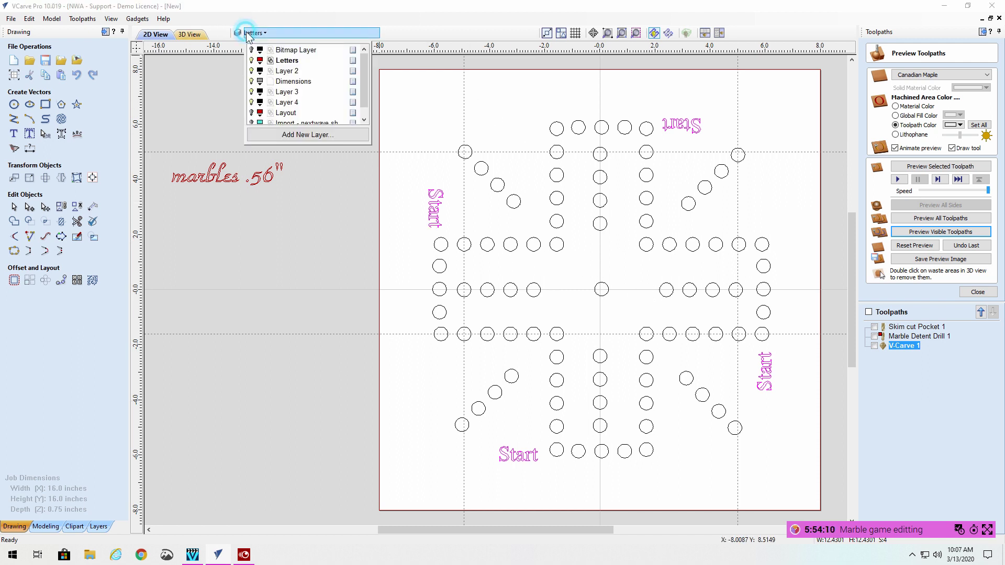
{"action": "scroll", "coordinate": [368, 81], "scroll_direction": "down", "scroll_amount": 1}
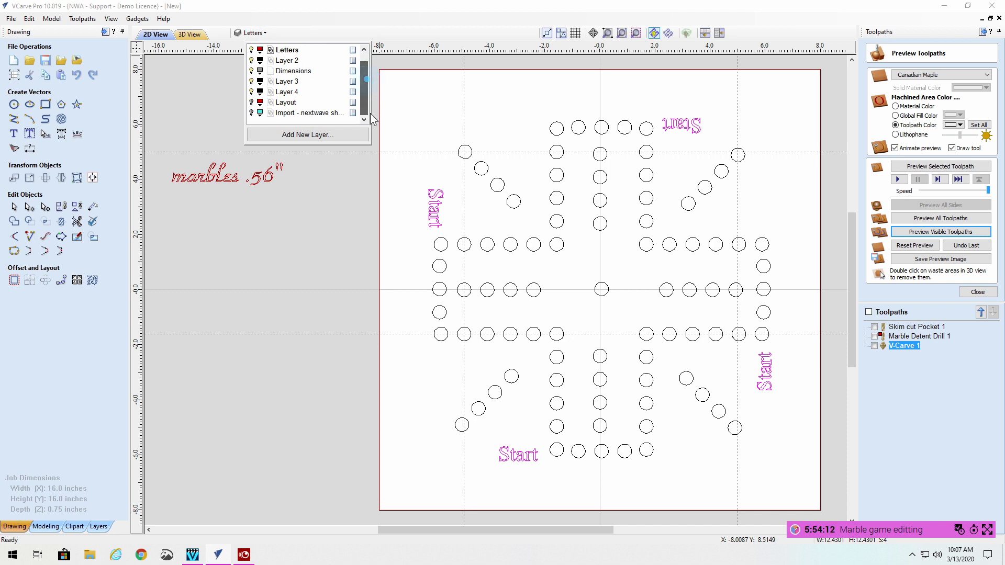
{"action": "left_click", "coordinate": [252, 113]}
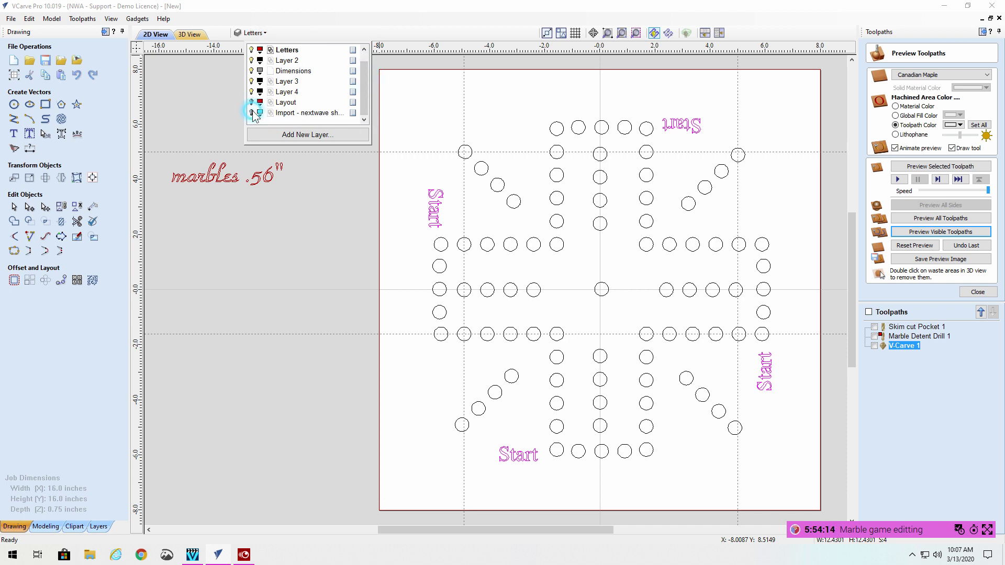
{"action": "left_click", "coordinate": [340, 177]}
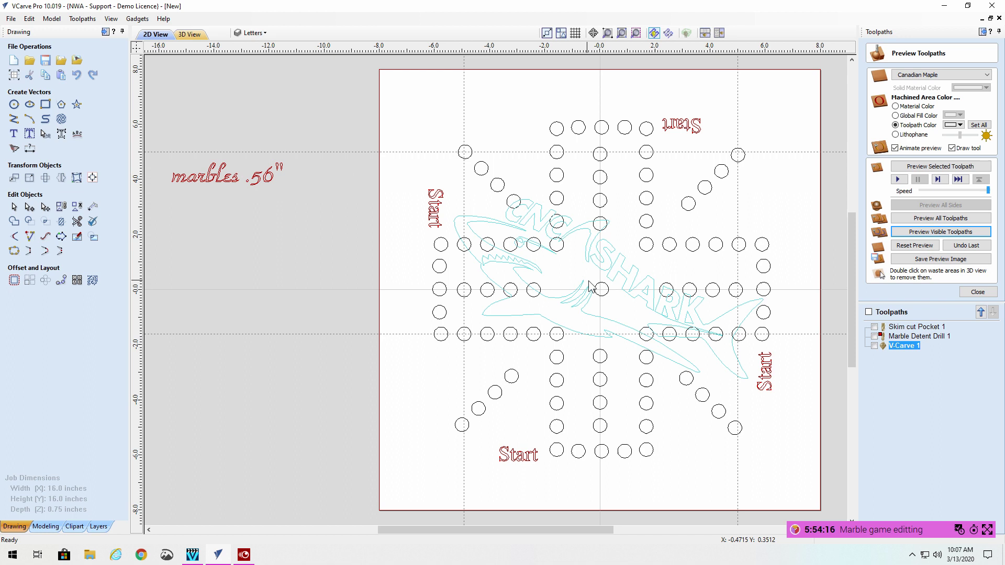
Hide the Letters, Layer 2, Dimensions, Layer 3 and Layer 4 layers, then select the whole logo
{"action": "left_click", "coordinate": [256, 33]}
{"action": "left_click", "coordinate": [251, 61]}
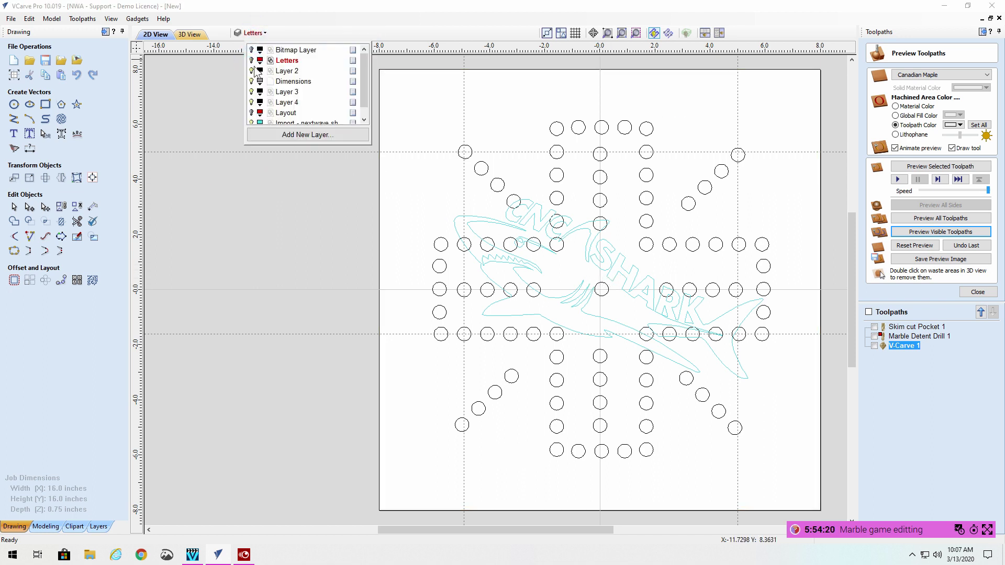
{"action": "left_click", "coordinate": [251, 71]}
{"action": "left_click", "coordinate": [251, 81]}
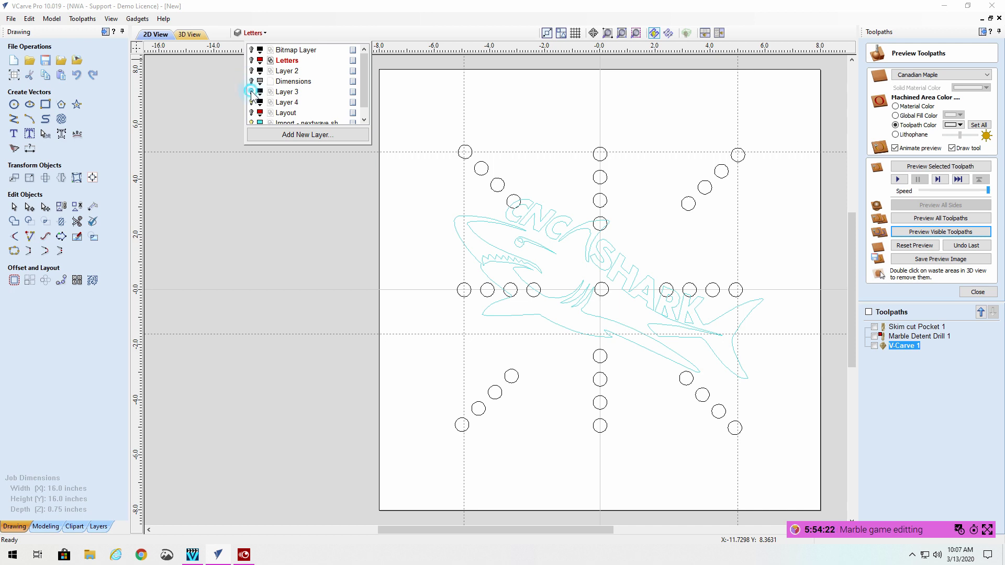
{"action": "left_click", "coordinate": [251, 92]}
{"action": "left_click", "coordinate": [253, 101]}
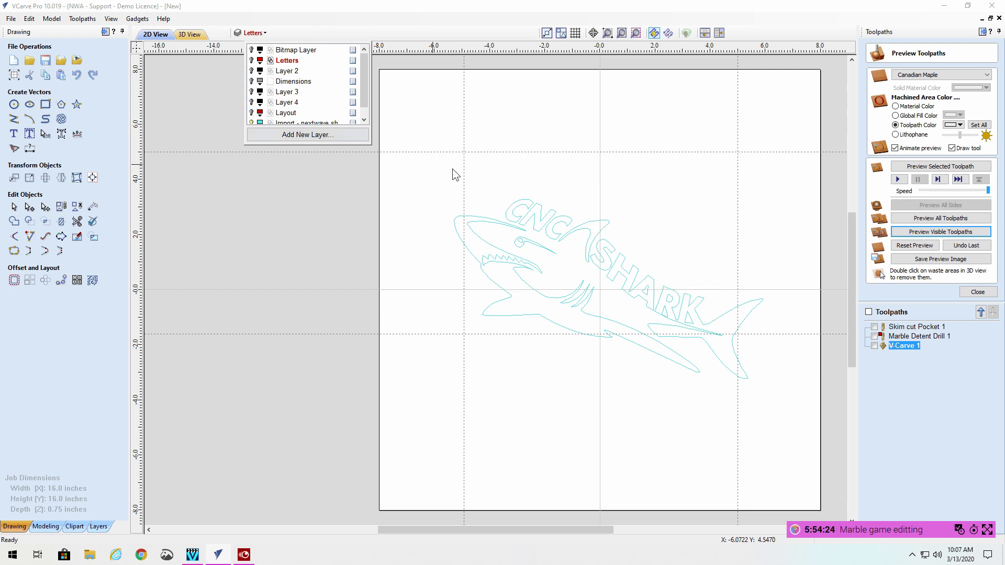
{"action": "left_click", "coordinate": [344, 265]}
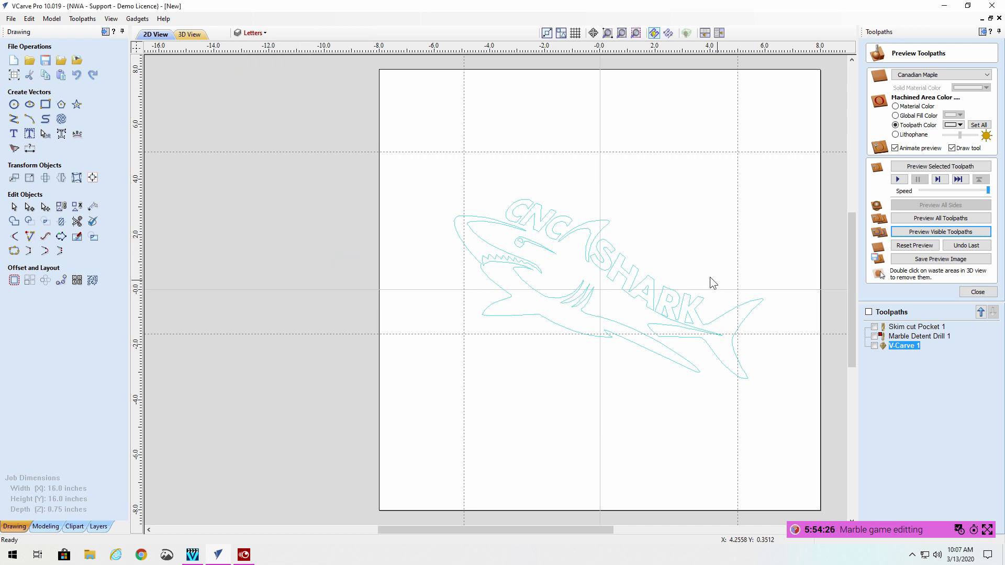
{"action": "left_click_drag", "start_coordinate": [419, 168], "coordinate": [794, 442]}
Calculate the CNC Shark logo V-carve with 0.25 and 0.125 inch end-mill clearance passes
{"action": "left_click", "coordinate": [987, 294]}
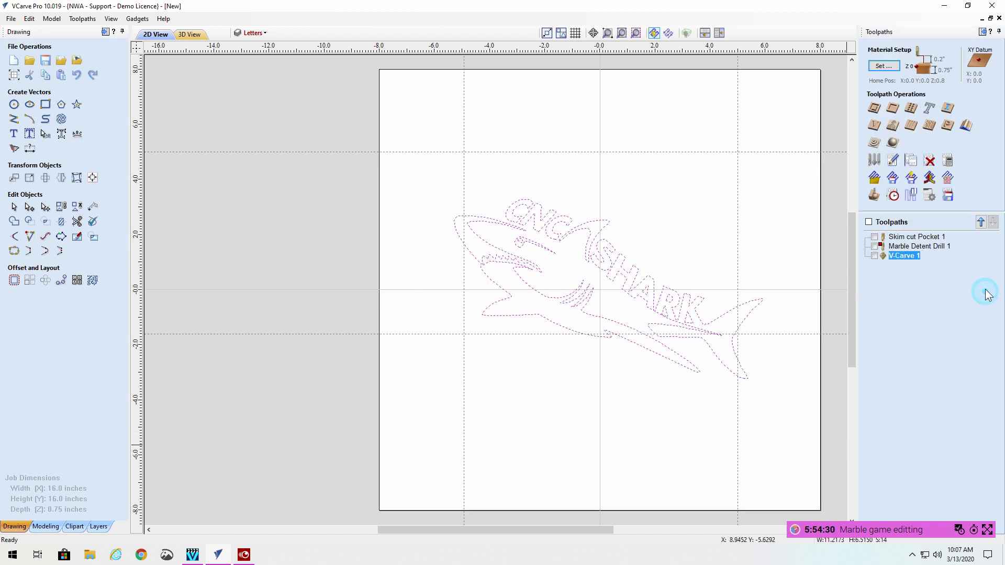
{"action": "left_click", "coordinate": [880, 121]}
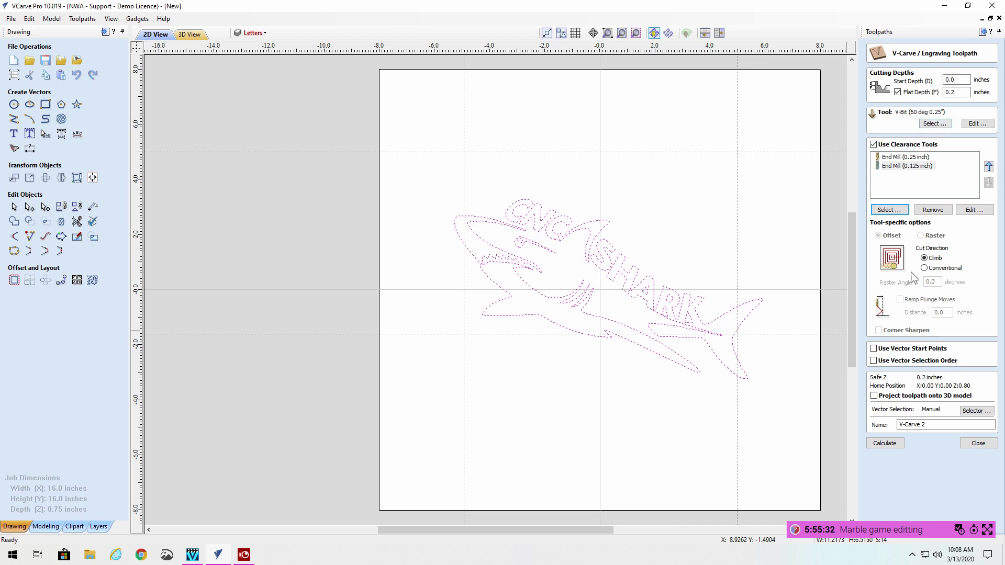
{"action": "left_click", "coordinate": [879, 444]}
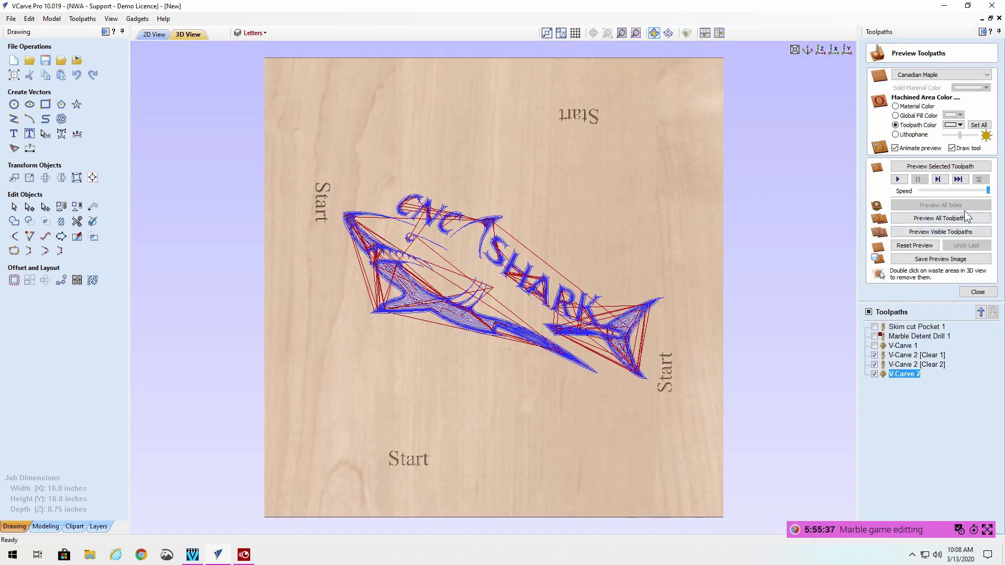
Preview the CNC Shark logo V-carve toolpath carved into the board
{"action": "left_click", "coordinate": [930, 232]}
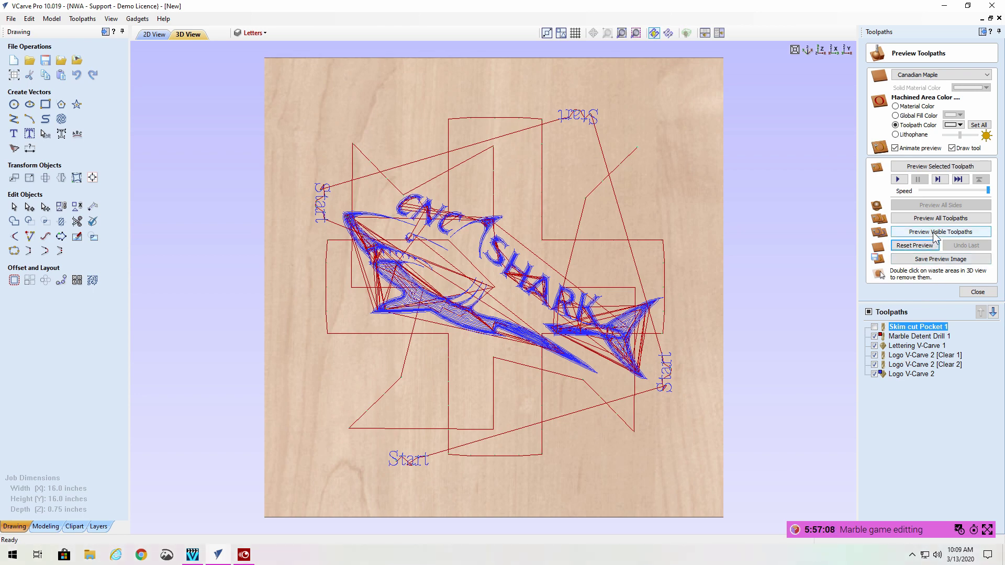
Preview all visible toolpaths together and tilt the board slightly to inspect the carving
{"action": "left_click", "coordinate": [901, 236]}
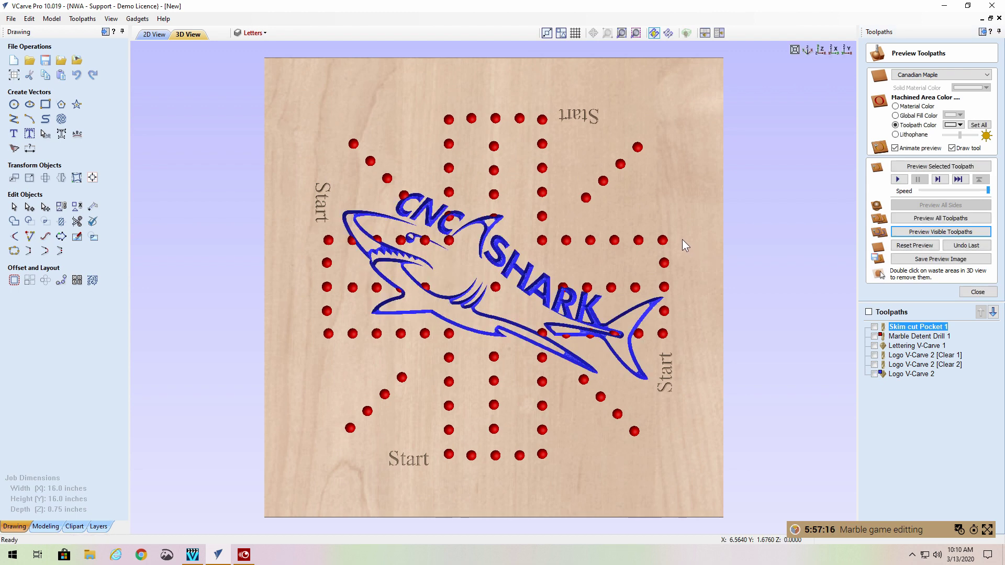
{"action": "mouse_move", "coordinate": [664, 224]}
{"action": "left_mouse_down"}
{"action": "mouse_move", "coordinate": [662, 213]}
{"action": "mouse_move", "coordinate": [651, 216]}
{"action": "mouse_move", "coordinate": [658, 235]}
{"action": "mouse_move", "coordinate": [665, 224]}
{"action": "mouse_move", "coordinate": [655, 224]}
{"action": "left_mouse_up"}
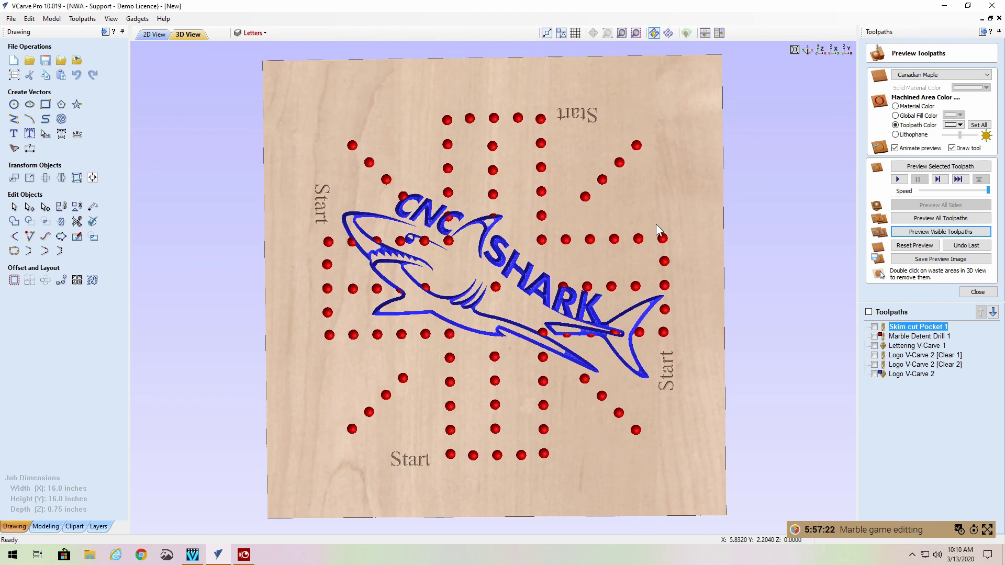